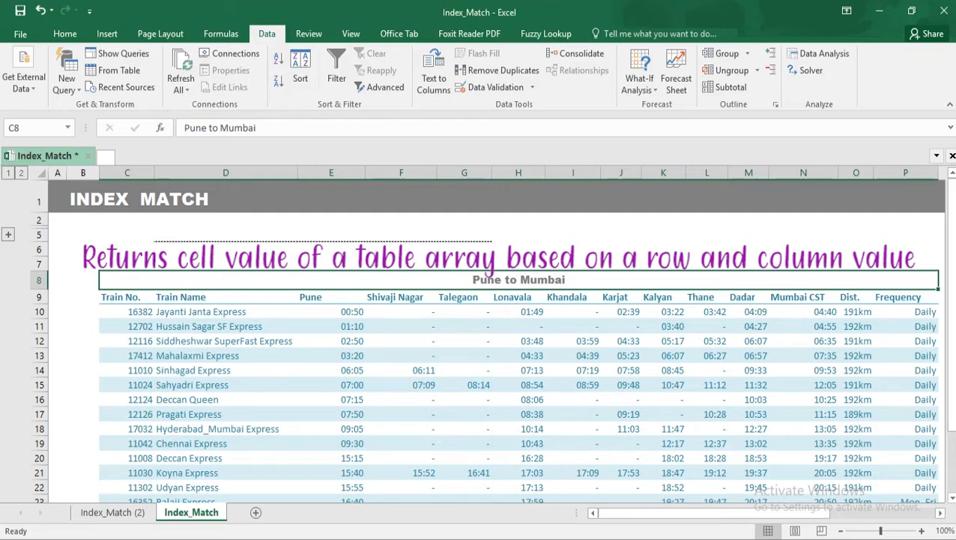
Start an INDEX formula in cell E5 with the timetable data range C10:P26 as its array.
{"action": "left_click", "coordinate": [331, 235]}
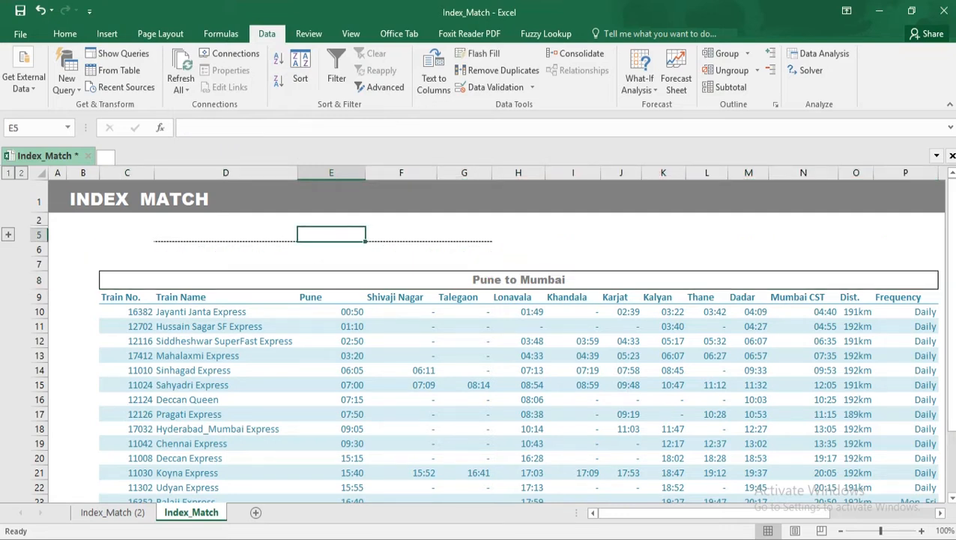
{"action": "type", "text": "ind"}
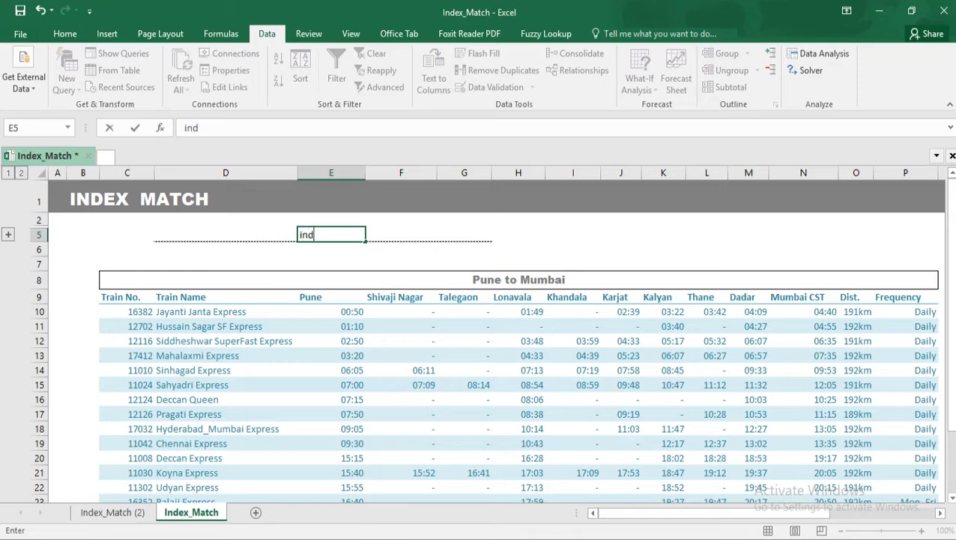
{"action": "key", "text": "Escape"}
{"action": "type", "text": "=in"}
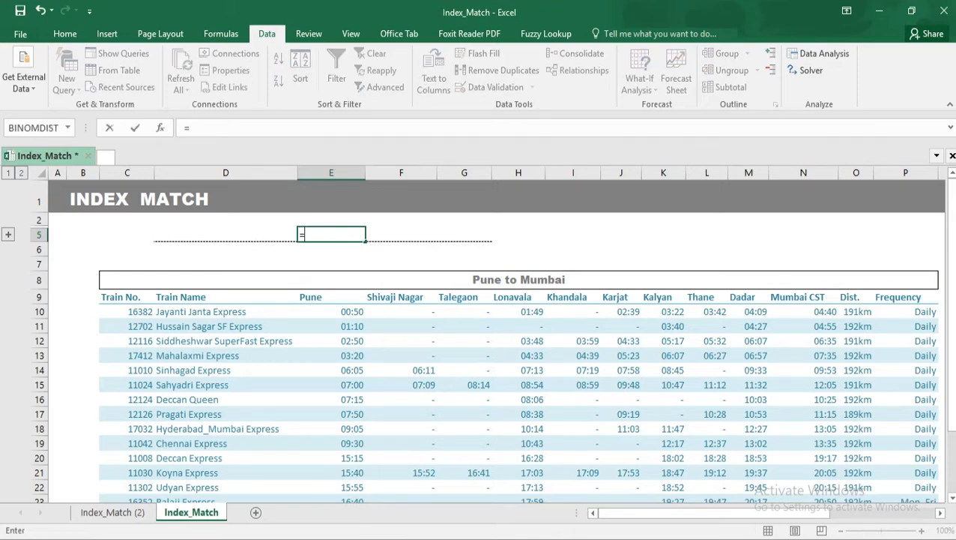
{"action": "key", "text": "Tab"}
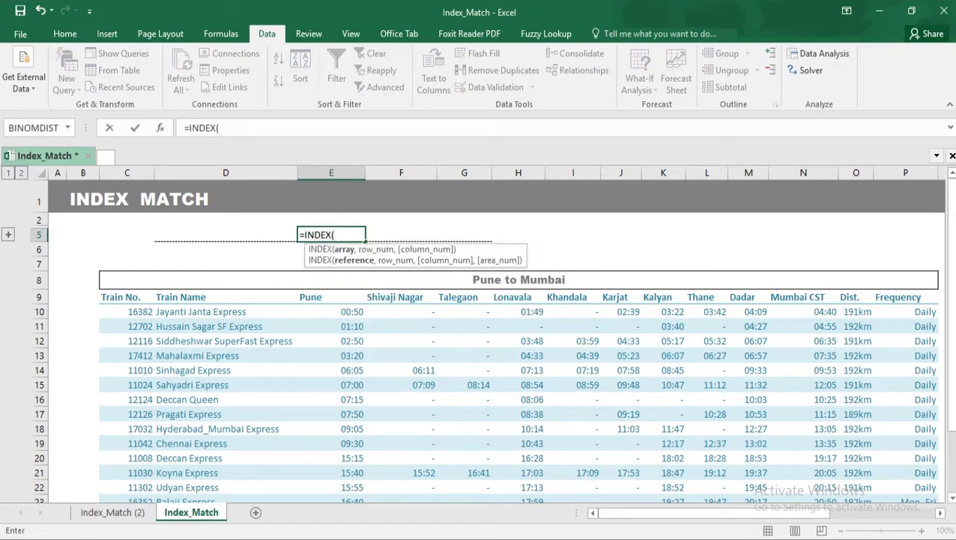
{"action": "key", "text": "Left"}
{"action": "key", "text": "Left"}
{"action": "key", "text": "Down"}
{"action": "key", "text": "Down"}
{"action": "key", "text": "Down"}
{"action": "key", "text": "Down"}
{"action": "key", "text": "Down"}
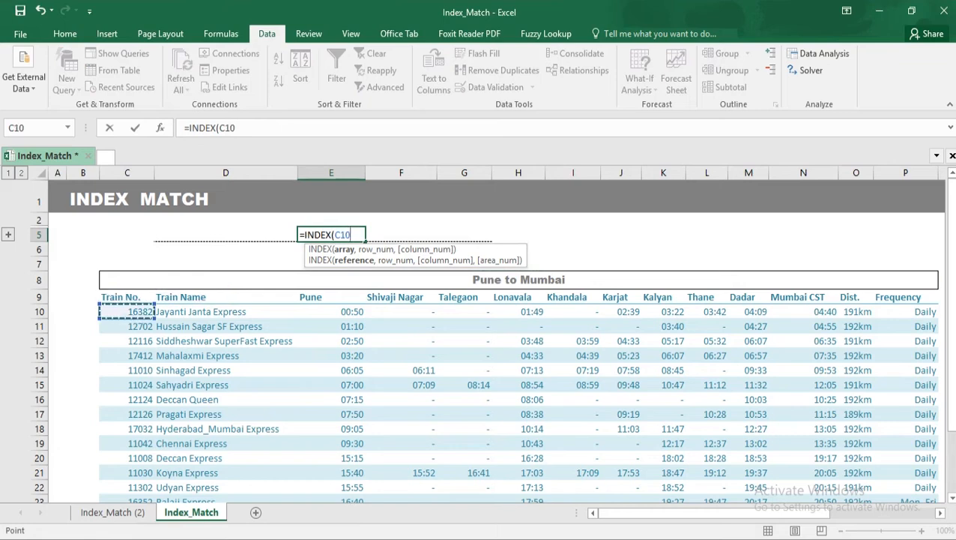
{"action": "key", "text": "ctrl+shift+Right"}
{"action": "key", "text": "ctrl+shift+Down"}
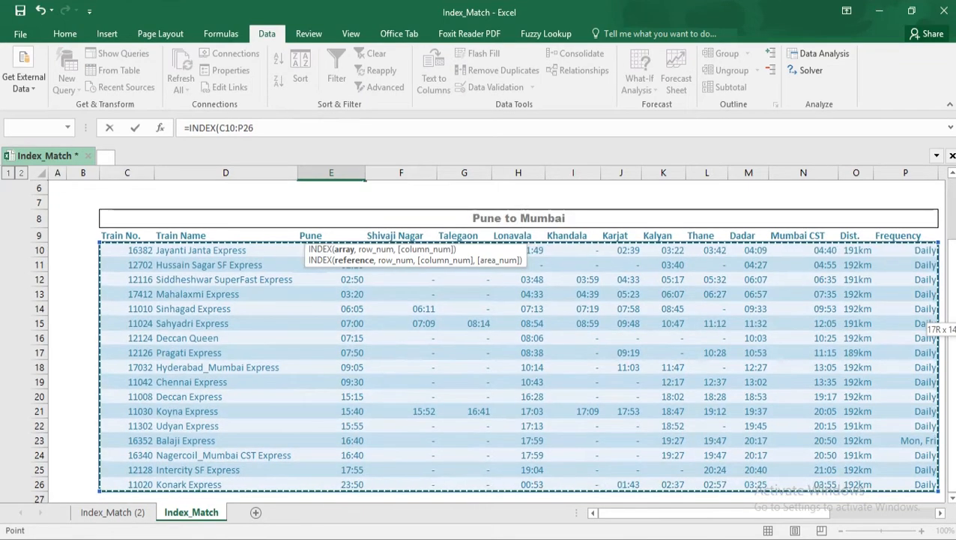
{"action": "left_click_drag", "start_coordinate": [951, 287], "coordinate": [951, 223]}
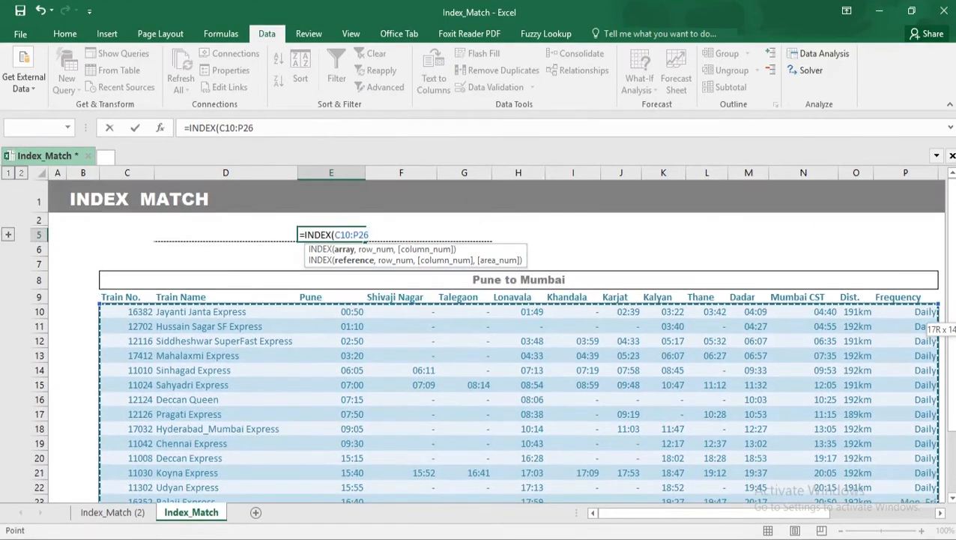
Complete the INDEX formula in E5 with row number 7 and column number 3.
{"action": "type", "text": ",7,"}
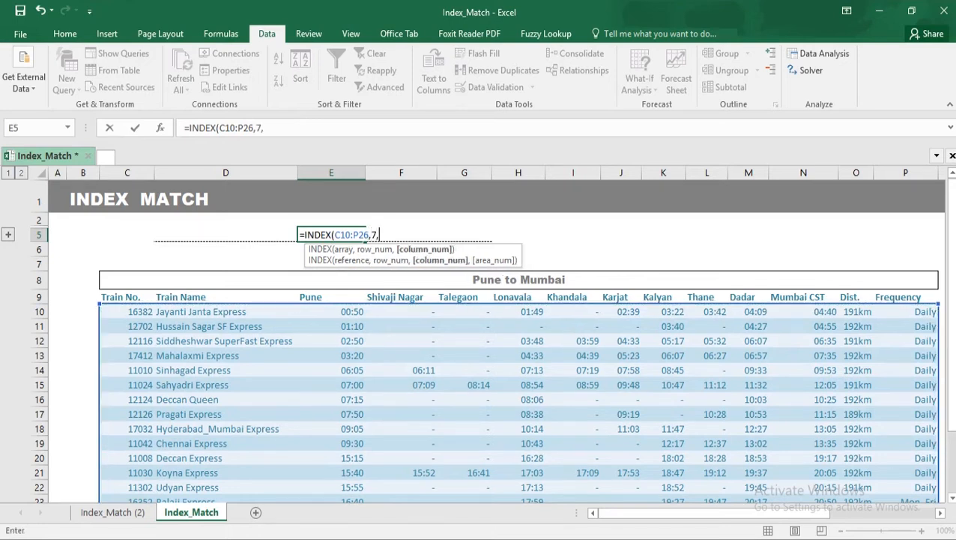
{"action": "type", "text": "3)"}
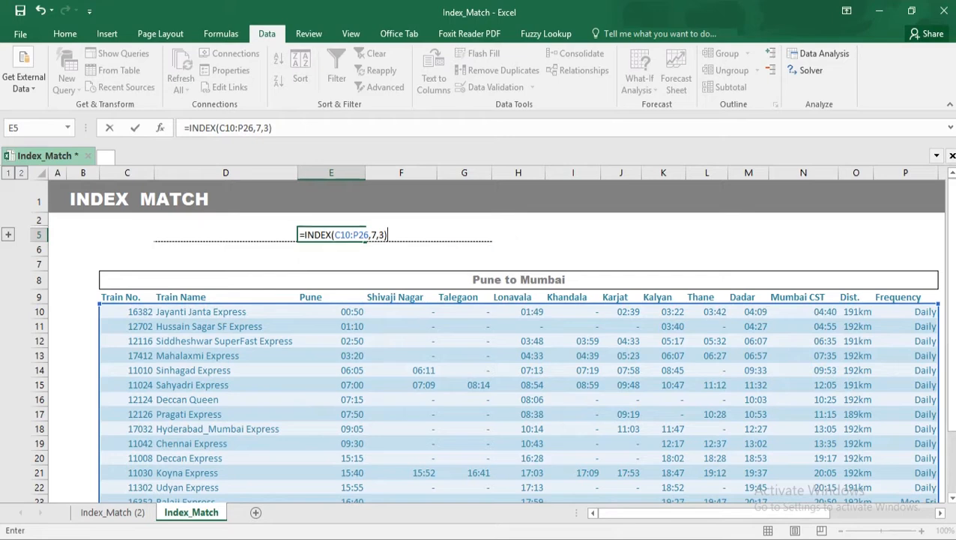
{"action": "key", "text": "Return"}
{"action": "key", "text": "Up"}
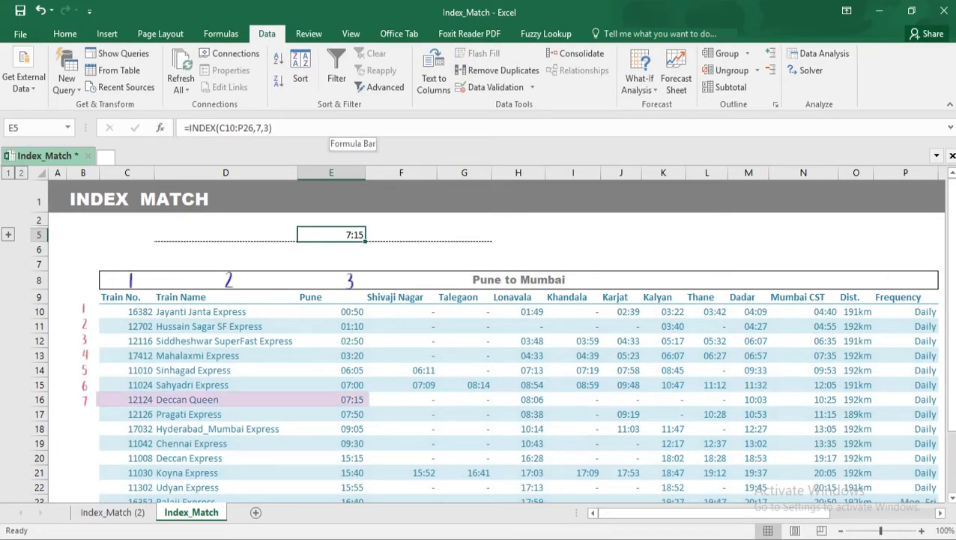
Start a MATCH formula in cell H5 with E5 as the lookup value and E10:E26 as the lookup array.
{"action": "key", "text": "Right"}
{"action": "key", "text": "Right"}
{"action": "key", "text": "Right"}
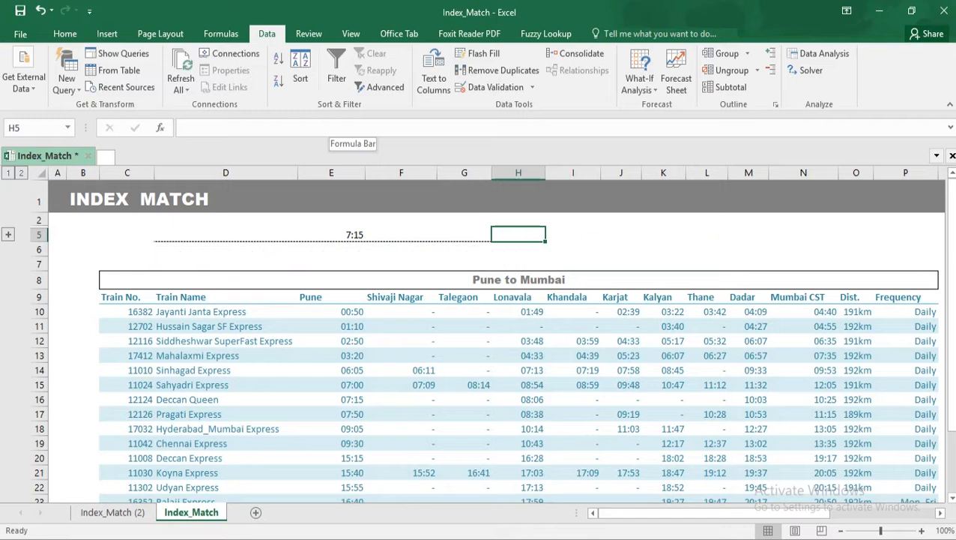
{"action": "type", "text": "=mat"}
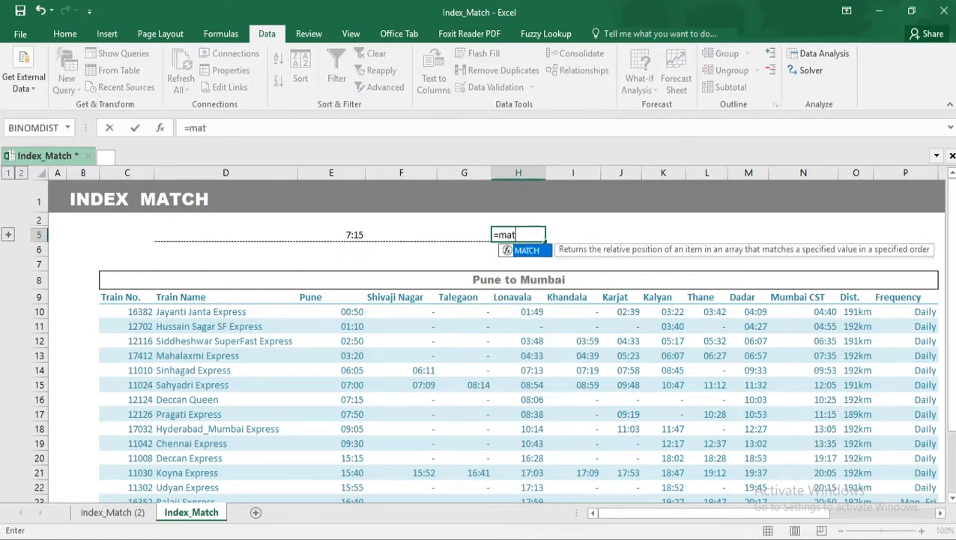
{"action": "key", "text": "Tab"}
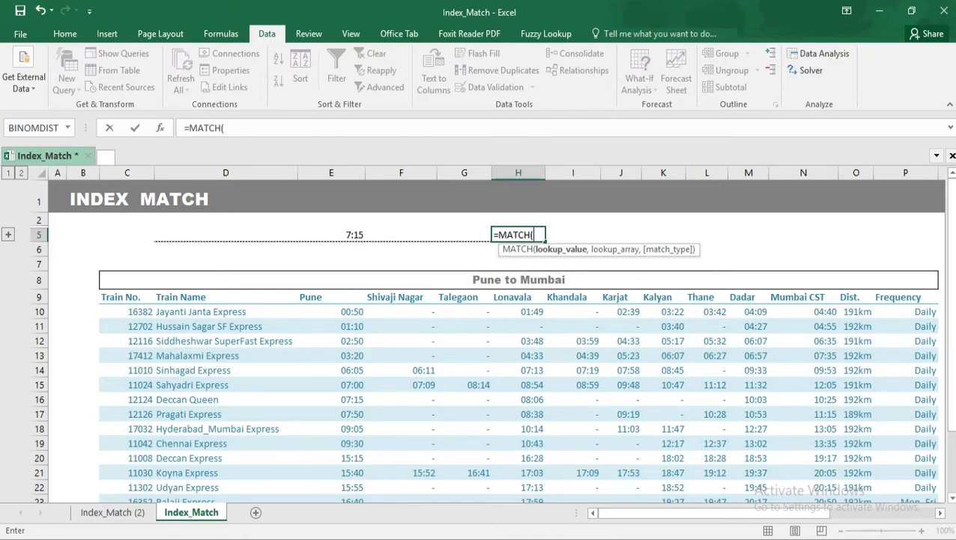
{"action": "key", "text": "Left"}
{"action": "key", "text": "Left"}
{"action": "key", "text": "Left"}
{"action": "type", "text": ","}
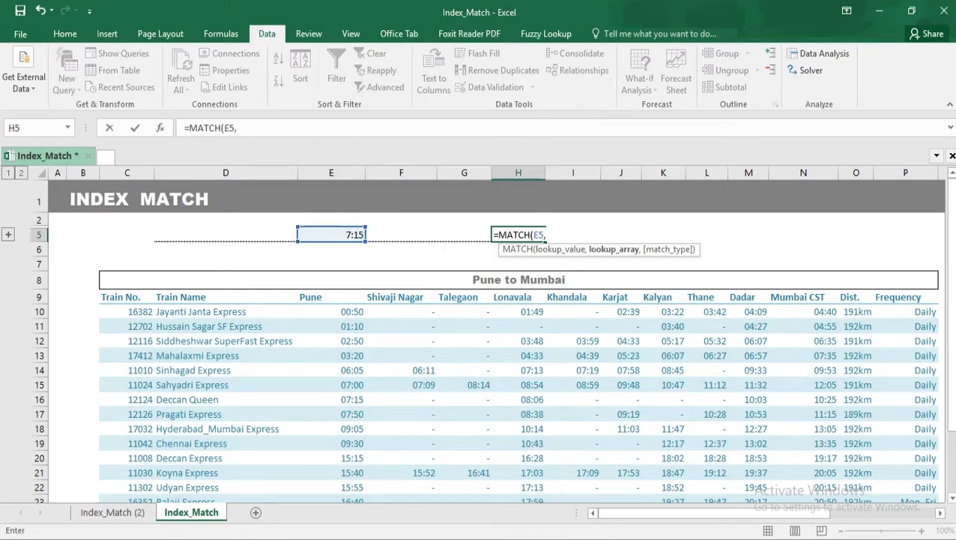
{"action": "left_click_drag", "start_coordinate": [331, 311], "coordinate": [360, 501]}
{"action": "left_click_drag", "start_coordinate": [950, 352], "coordinate": [950, 188]}
{"action": "type", "text": ","}
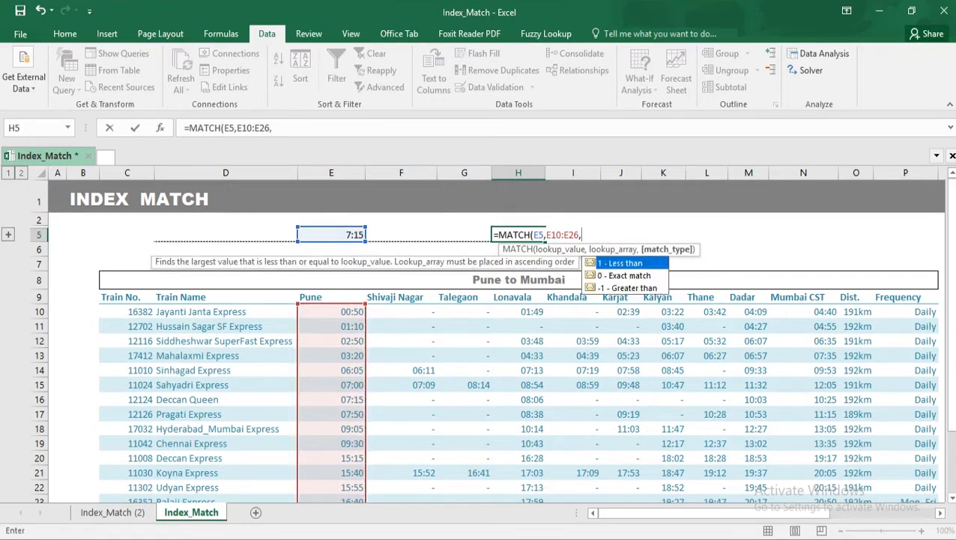
Set the match type to 0 - Exact match and complete the MATCH formula in H5.
{"action": "key", "text": "Down"}
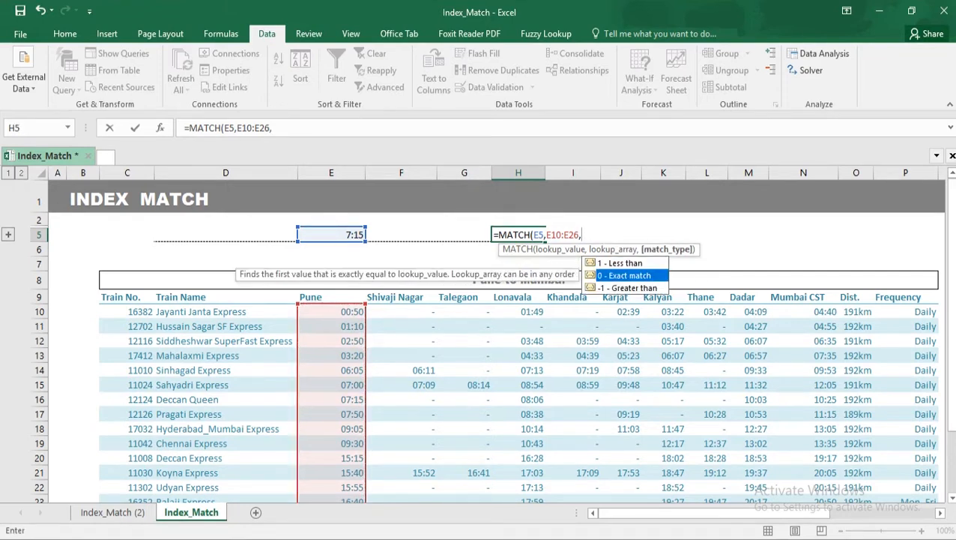
{"action": "key", "text": "Up"}
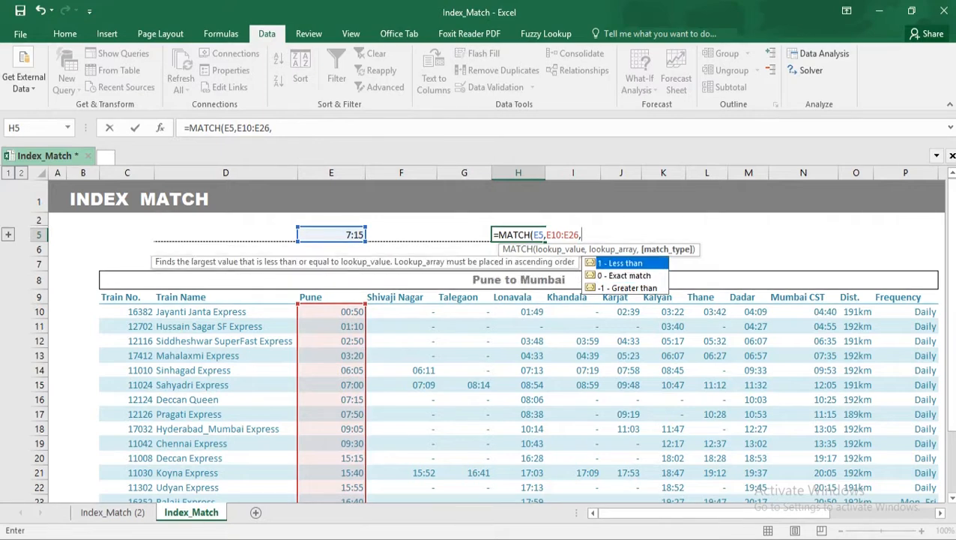
{"action": "key", "text": "Down"}
{"action": "key", "text": "Down"}
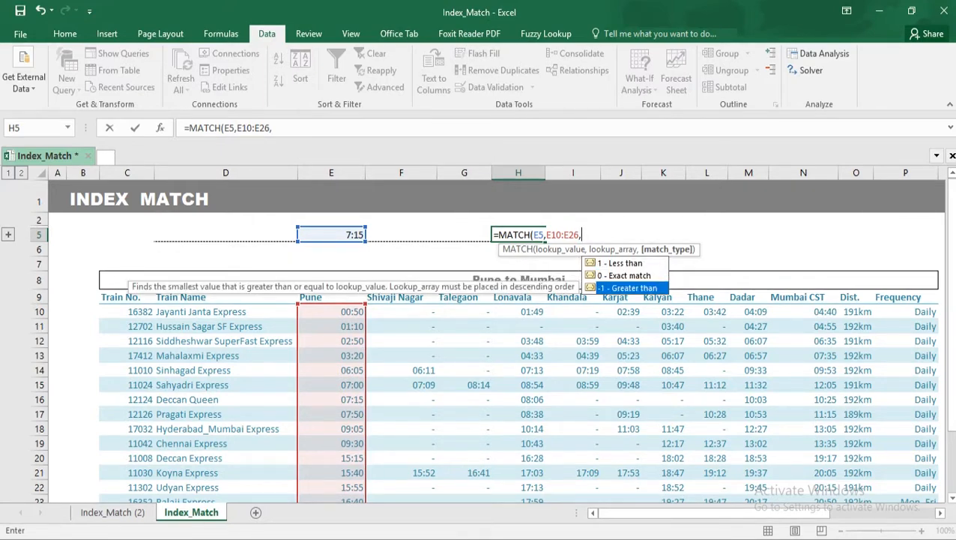
{"action": "key", "text": "Up"}
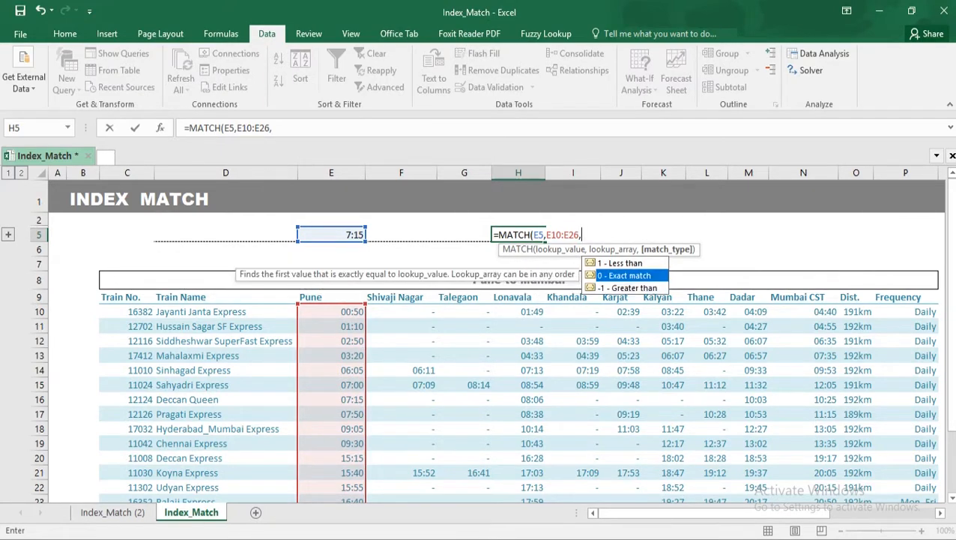
{"action": "key", "text": "Tab"}
{"action": "type", "text": ")"}
{"action": "key", "text": "ctrl+Return"}
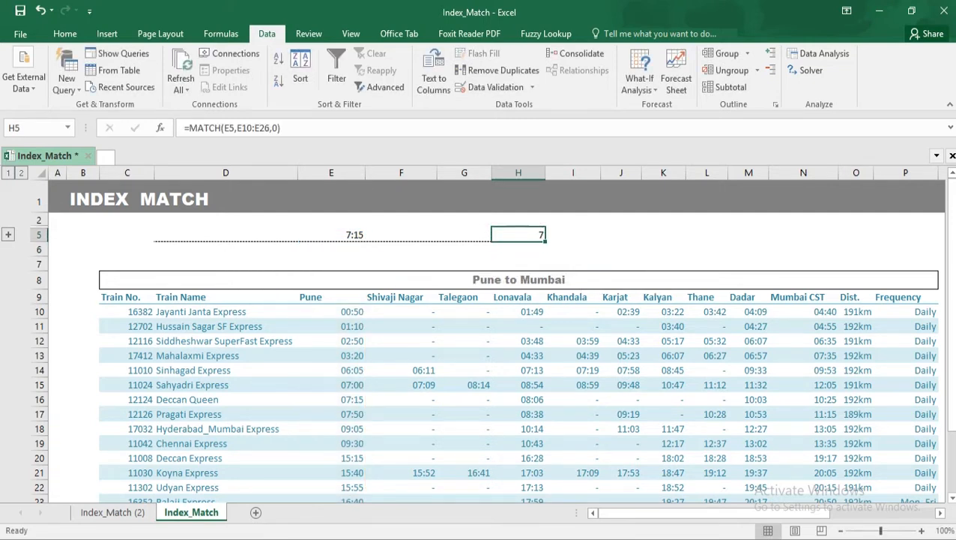
Add list data validation to cell D5, using the train names in $D$10:$D$26 as the source.
{"action": "left_click", "coordinate": [464, 235]}
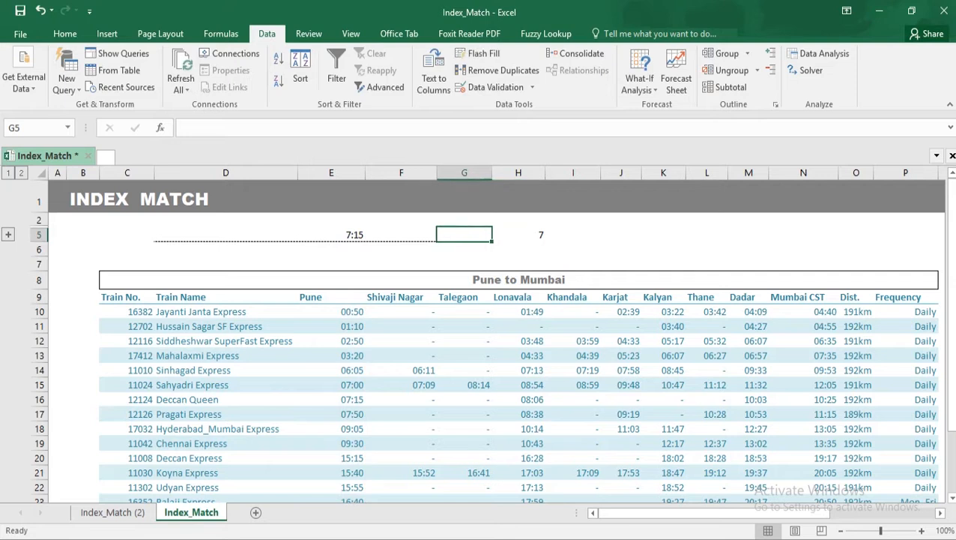
{"action": "key", "text": "Left"}
{"action": "key", "text": "Left"}
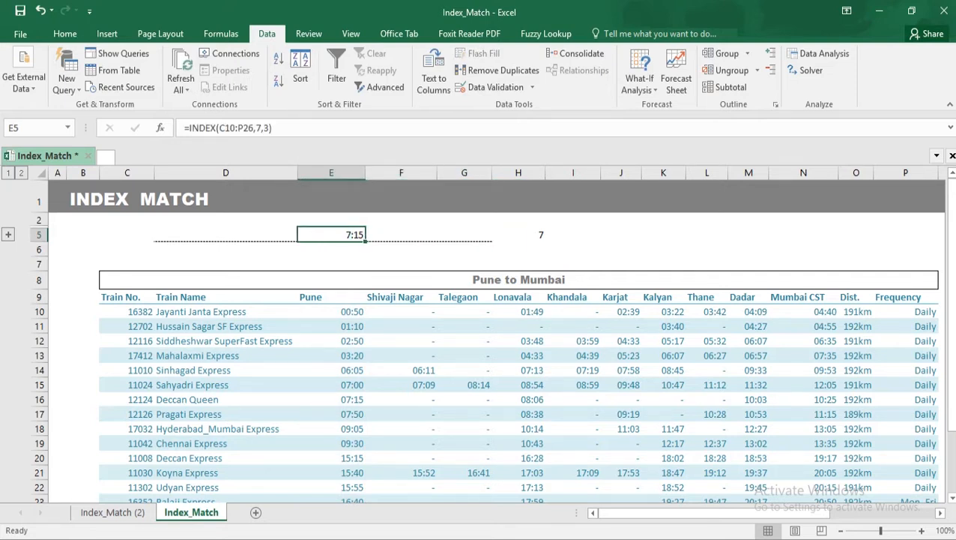
{"action": "key", "text": "Left"}
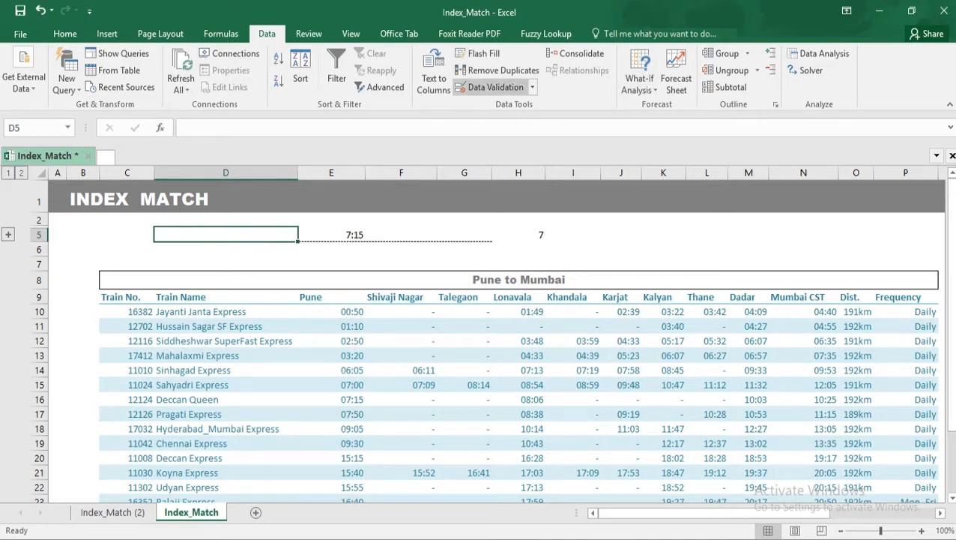
{"action": "left_click", "coordinate": [496, 87]}
{"action": "left_click", "coordinate": [524, 381]}
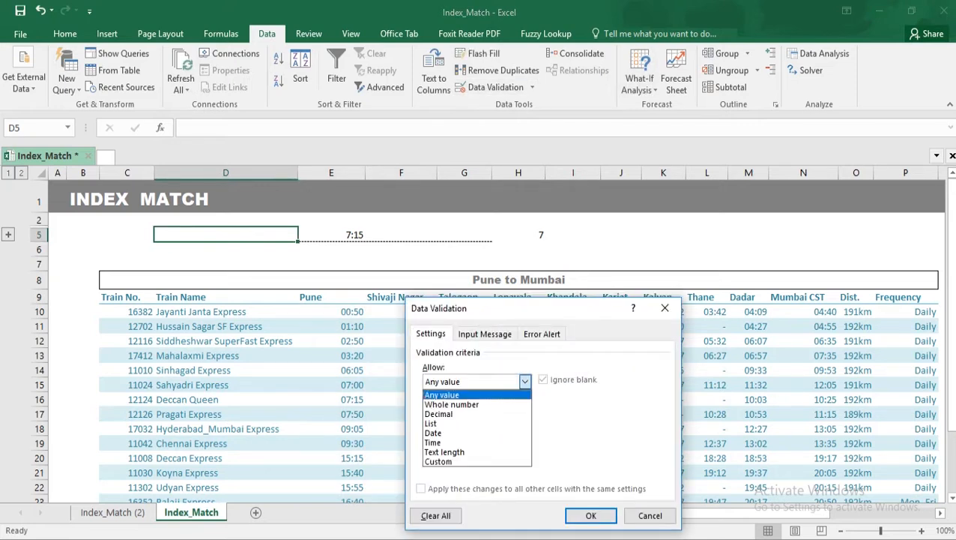
{"action": "left_click", "coordinate": [476, 423]}
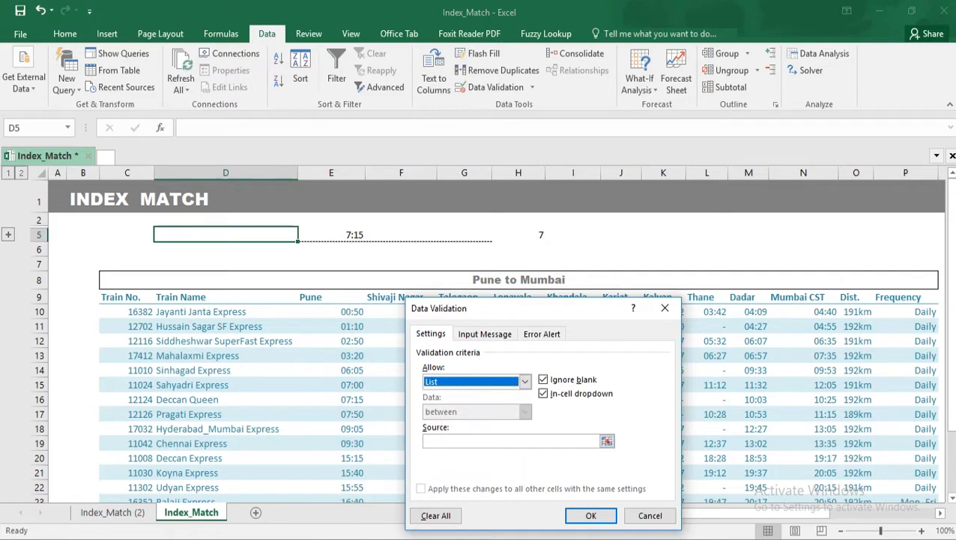
{"action": "left_click", "coordinate": [606, 441]}
{"action": "left_click", "coordinate": [225, 311]}
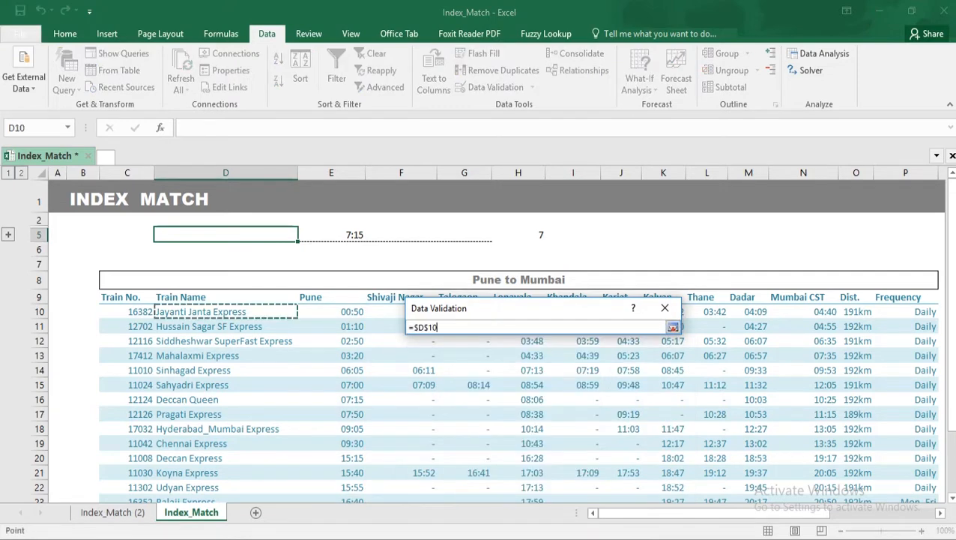
{"action": "left_click_drag", "start_coordinate": [225, 311], "coordinate": [225, 487]}
{"action": "key", "text": "Return"}
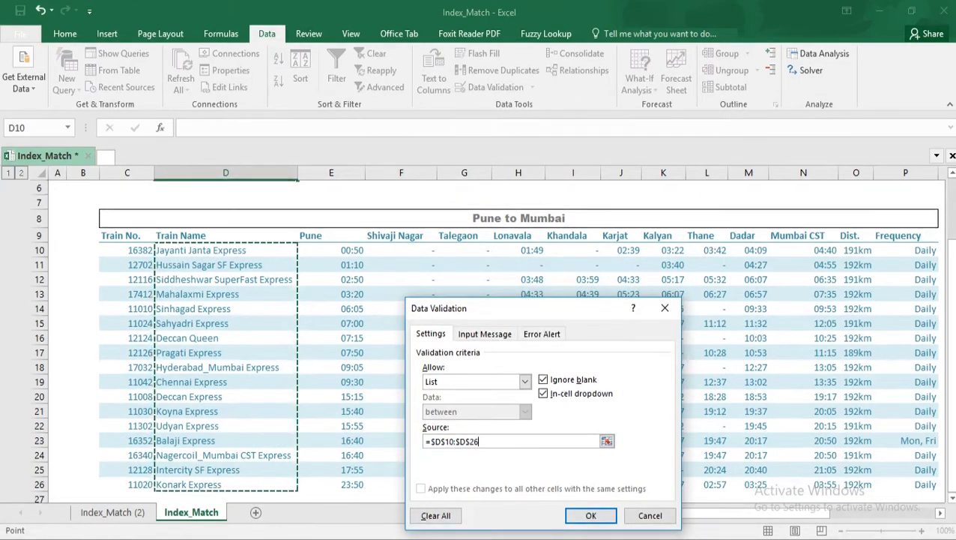
{"action": "left_click", "coordinate": [591, 514]}
Choose Deccan Queen from the train name list in cell D5.
{"action": "left_click_drag", "start_coordinate": [951, 397], "coordinate": [950, 380]}
{"action": "left_click", "coordinate": [304, 235]}
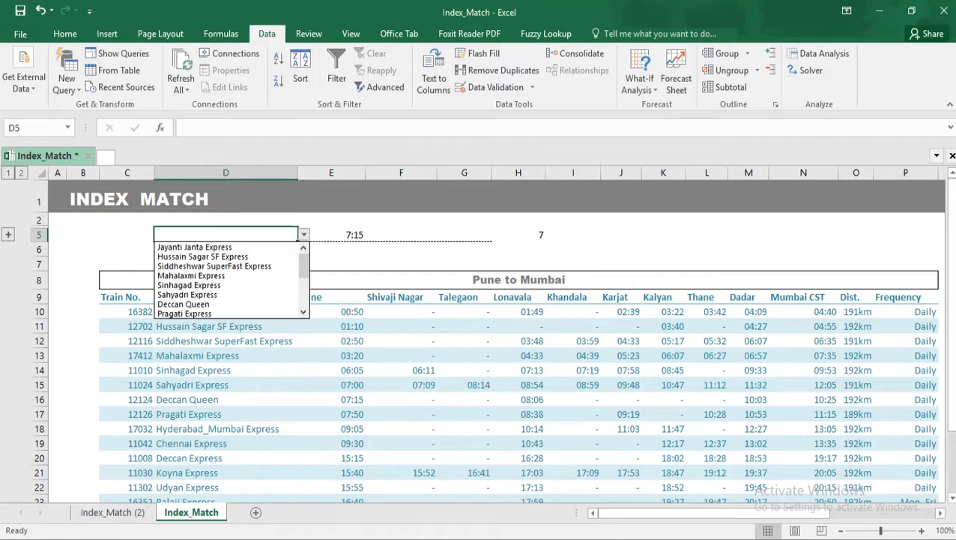
{"action": "left_click", "coordinate": [217, 304]}
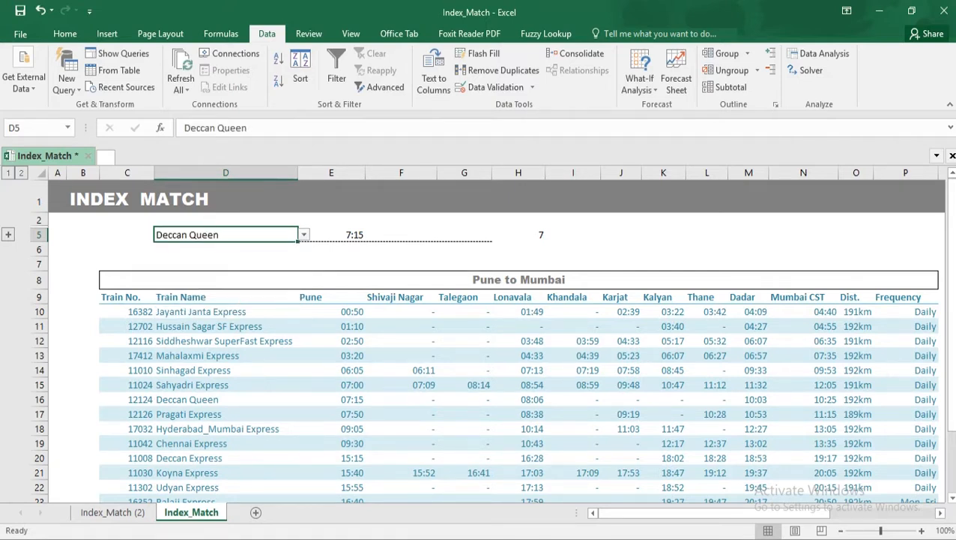
{"action": "left_click", "coordinate": [331, 264]}
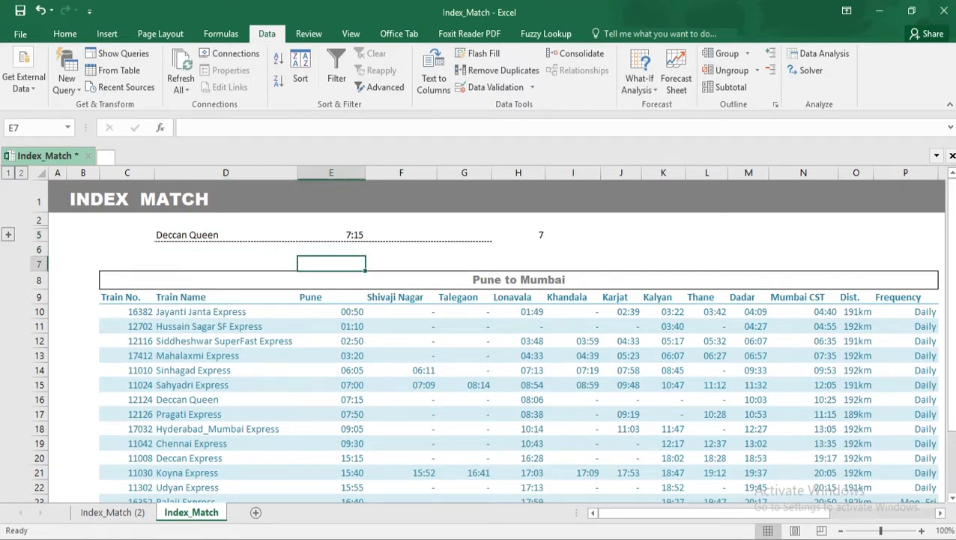
Expand the collapsed row group above row 5 to show the lookup table's header rows 3 and 4.
{"action": "left_click", "coordinate": [9, 235]}
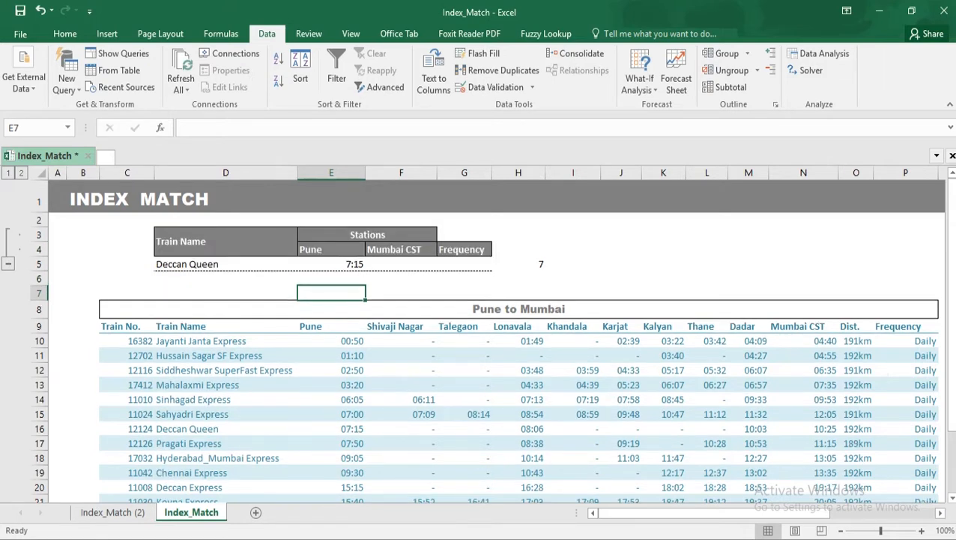
{"action": "left_click", "coordinate": [331, 278]}
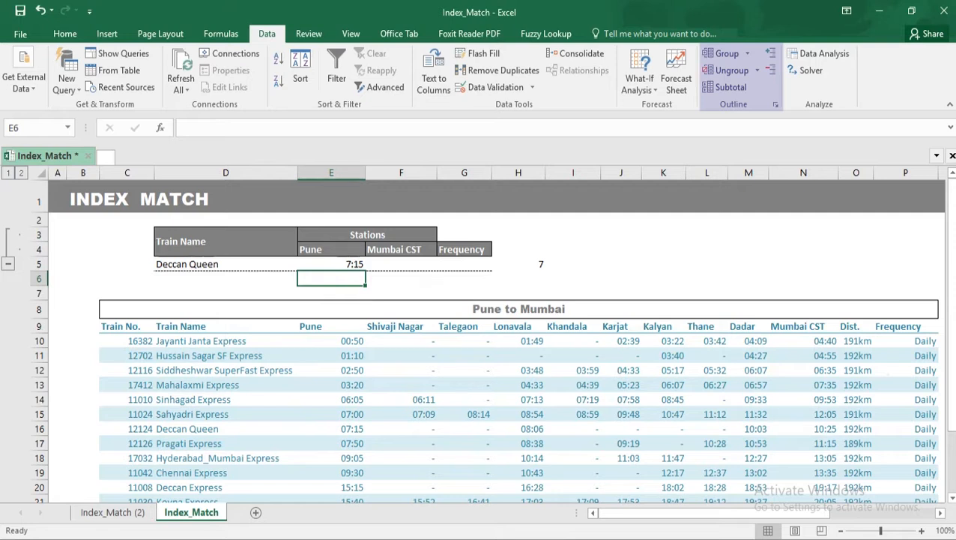
{"action": "left_click", "coordinate": [331, 293]}
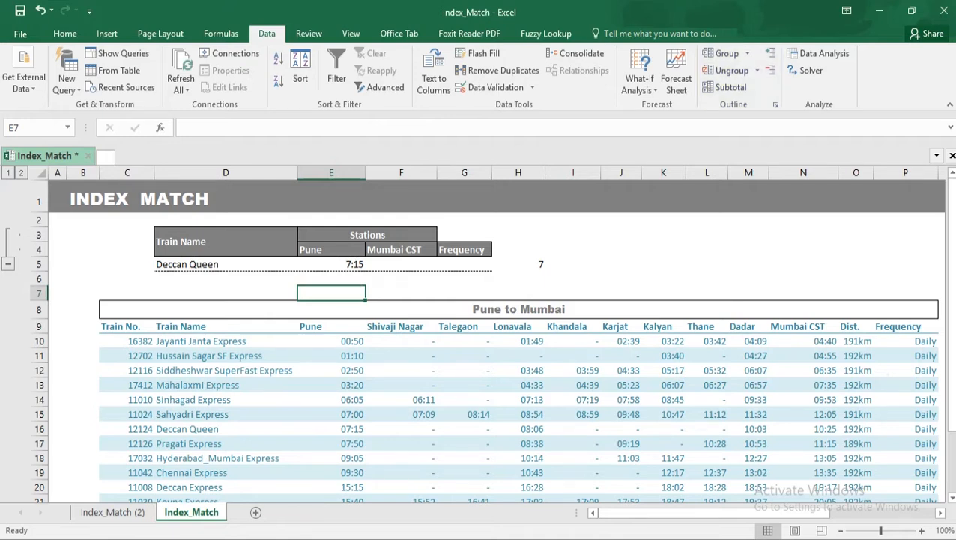
Inspect the station drop-down lists in header cells E4 and F4 of the lookup table.
{"action": "left_click", "coordinate": [331, 249]}
{"action": "left_click", "coordinate": [371, 250]}
{"action": "left_click", "coordinate": [371, 249]}
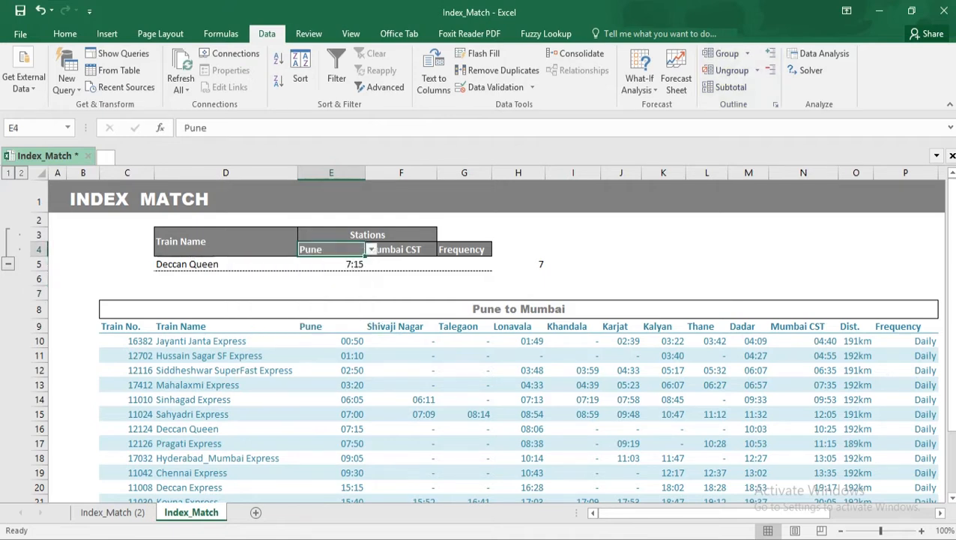
{"action": "left_click", "coordinate": [401, 250]}
{"action": "left_click", "coordinate": [443, 250]}
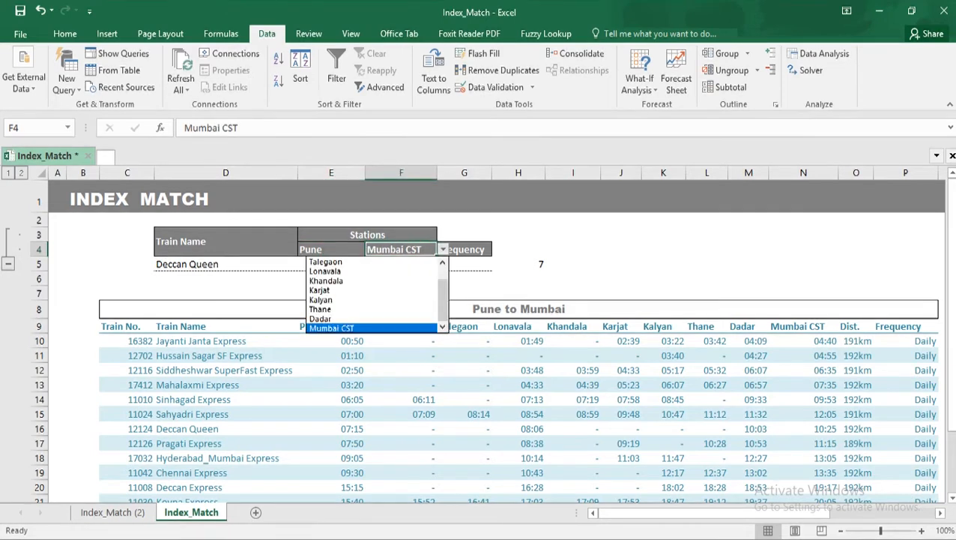
Choose Chennai Express from the train name list in cell D5.
{"action": "left_click", "coordinate": [443, 249]}
{"action": "left_click", "coordinate": [331, 293]}
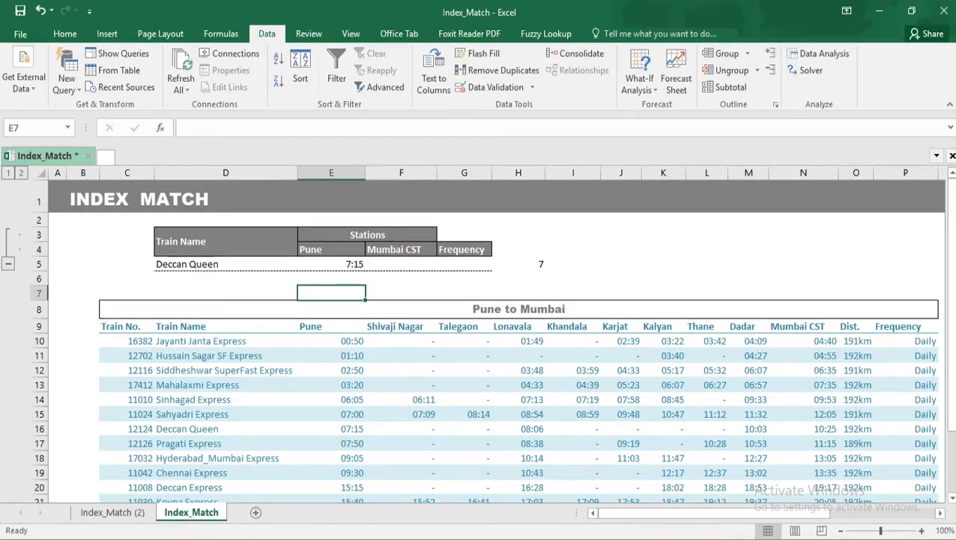
{"action": "left_click", "coordinate": [331, 264]}
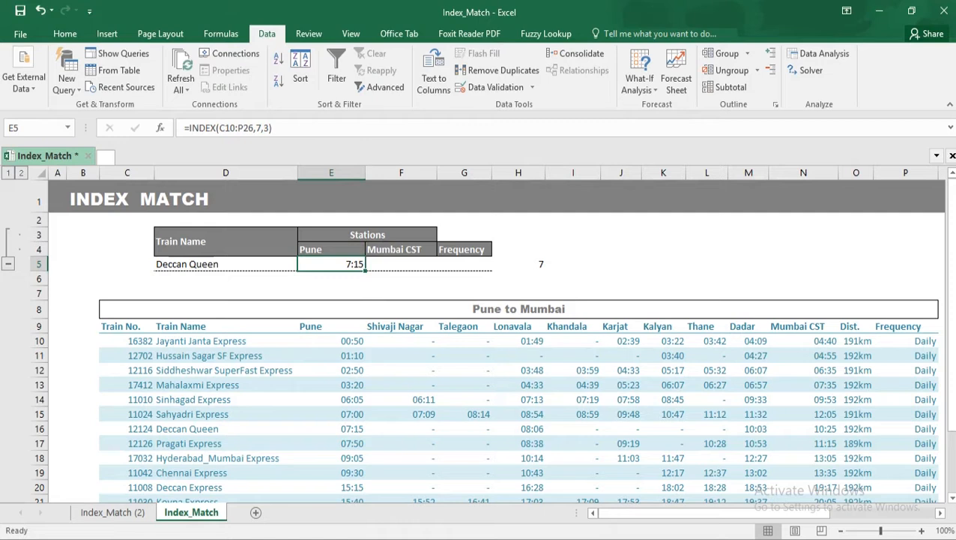
{"action": "left_click", "coordinate": [225, 264]}
{"action": "left_click", "coordinate": [304, 264]}
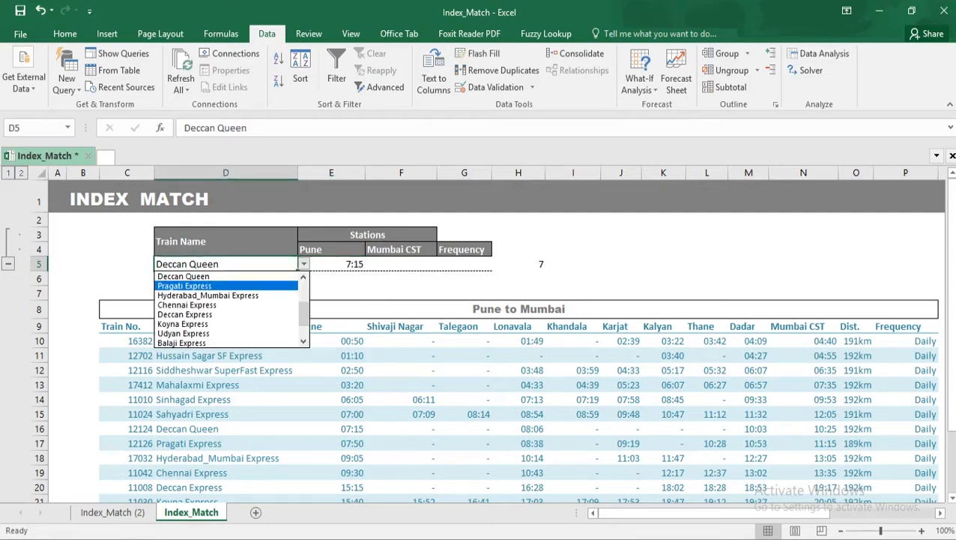
{"action": "left_click", "coordinate": [187, 305]}
{"action": "left_click", "coordinate": [331, 264]}
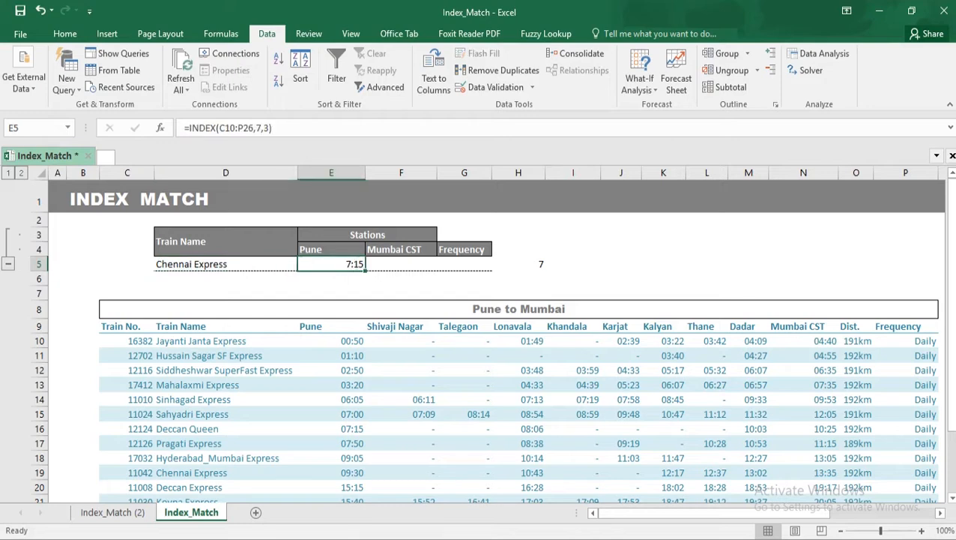
Set the row number in cell E5's INDEX formula to 10.
{"action": "left_click", "coordinate": [256, 128]}
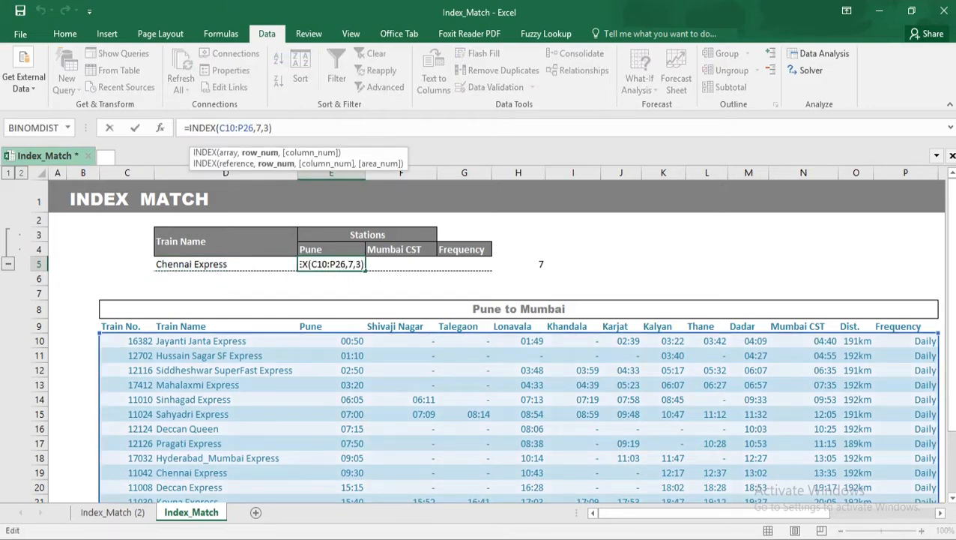
{"action": "double_click", "coordinate": [259, 127]}
{"action": "type", "text": "10"}
{"action": "key", "text": "Return"}
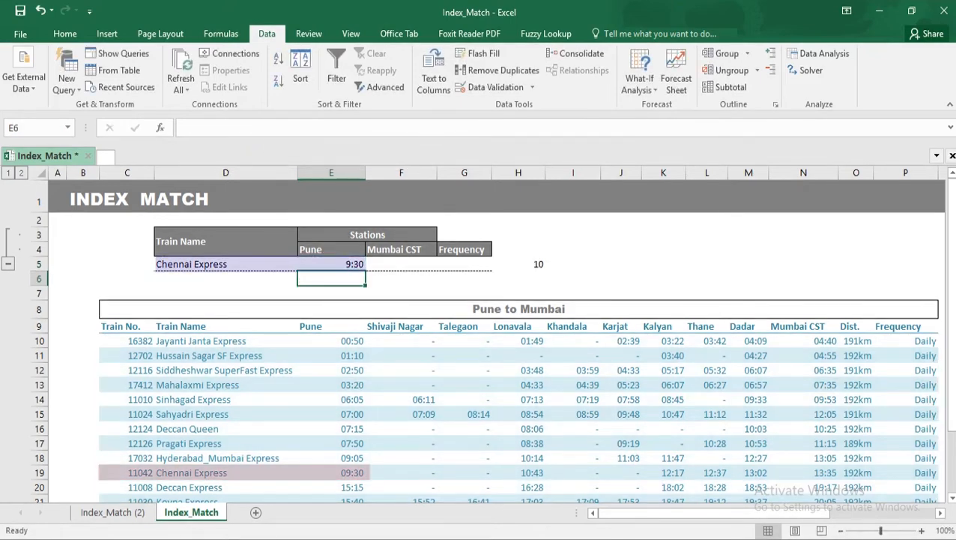
Clear the helper row-position result from cell H5 beside the lookup table.
{"action": "left_click", "coordinate": [331, 263]}
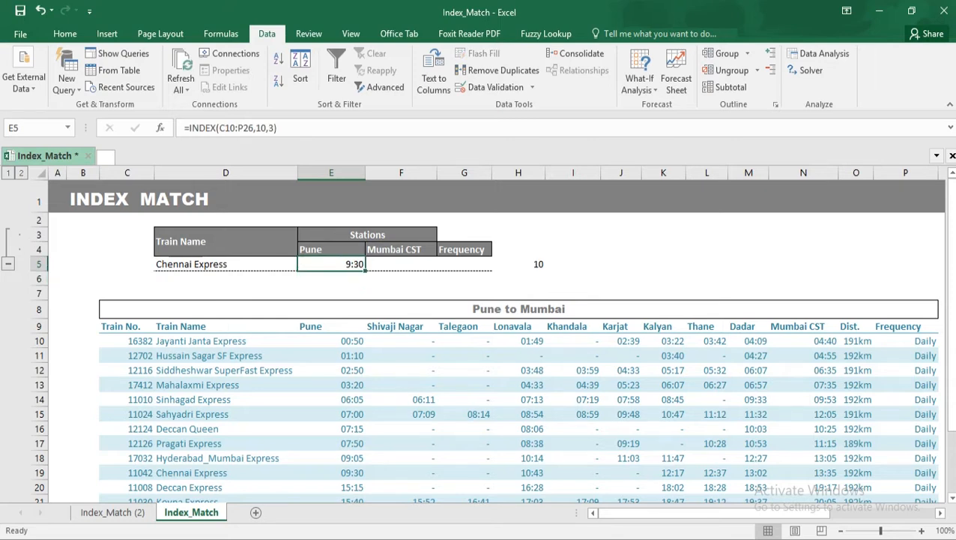
{"action": "key", "text": "Right"}
{"action": "key", "text": "Right"}
{"action": "key", "text": "Right"}
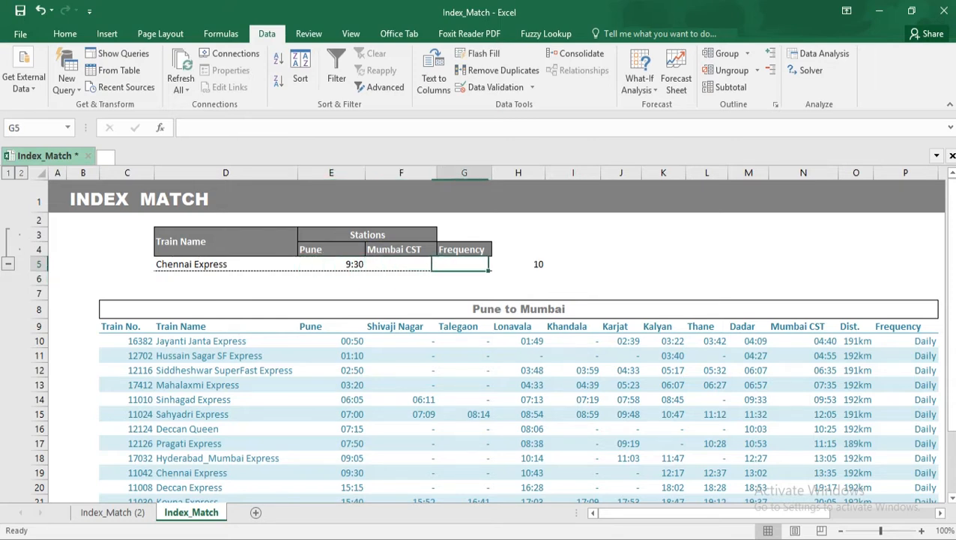
{"action": "key", "text": "Left"}
{"action": "key", "text": "Left"}
{"action": "key", "text": "Left"}
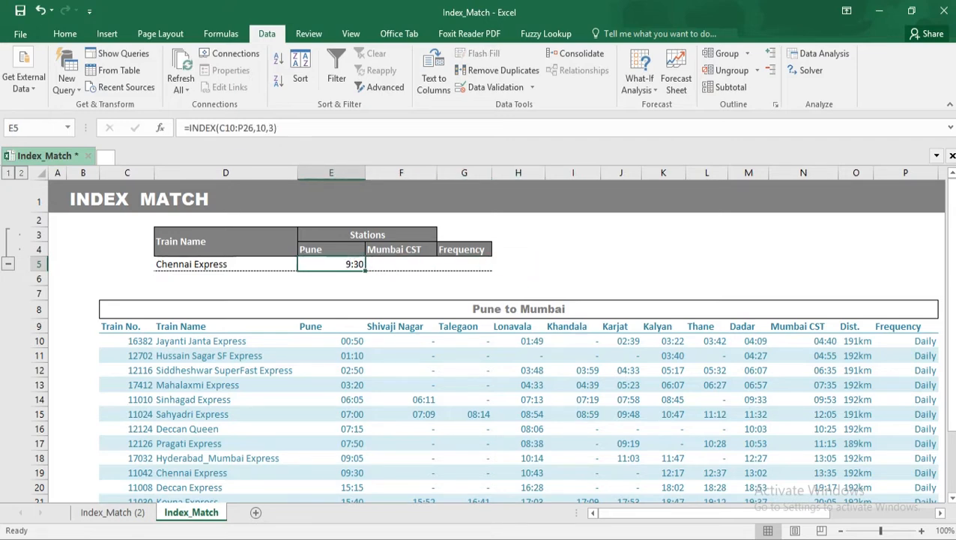
Replace the row number in cell E5's INDEX formula with MATCH(D5,D10:D26,0).
{"action": "left_click", "coordinate": [263, 127]}
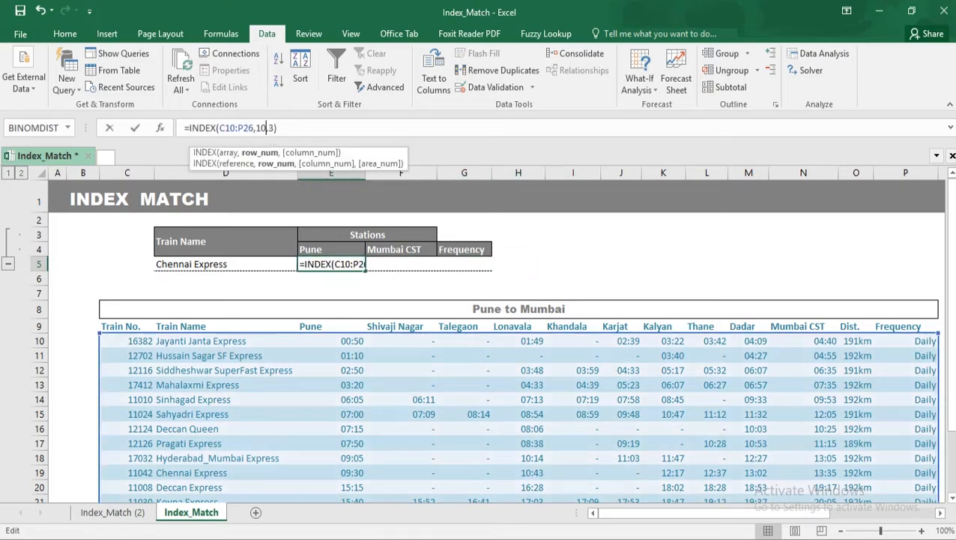
{"action": "double_click", "coordinate": [260, 127]}
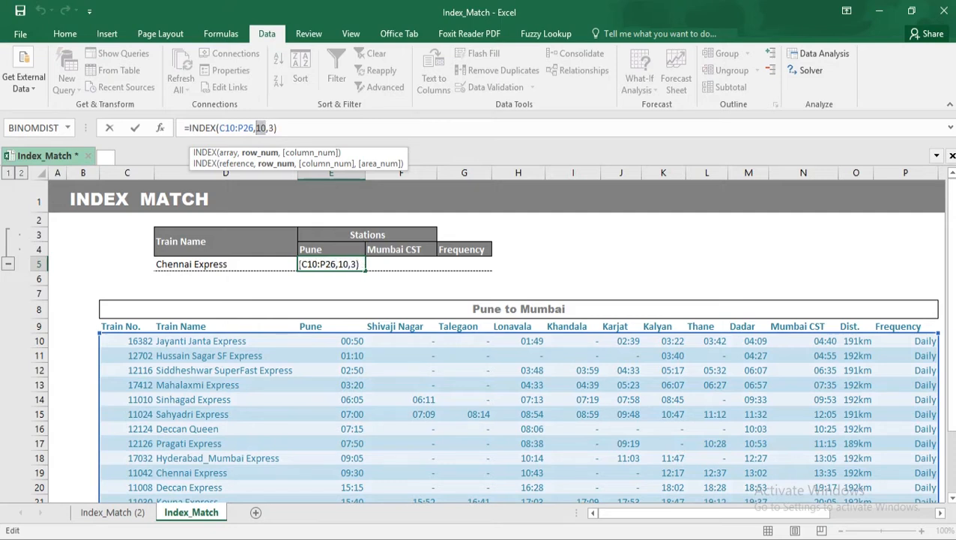
{"action": "type", "text": "ma"}
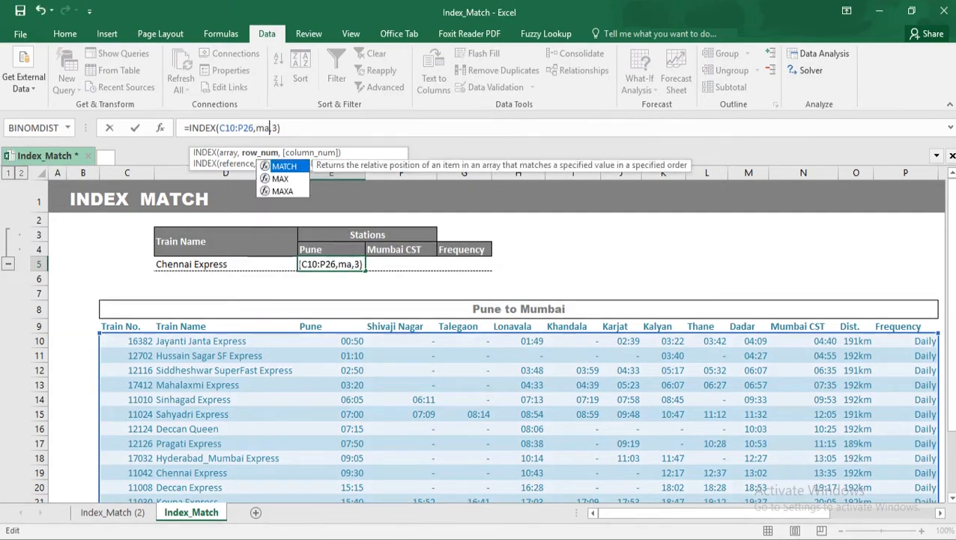
{"action": "key", "text": "Tab"}
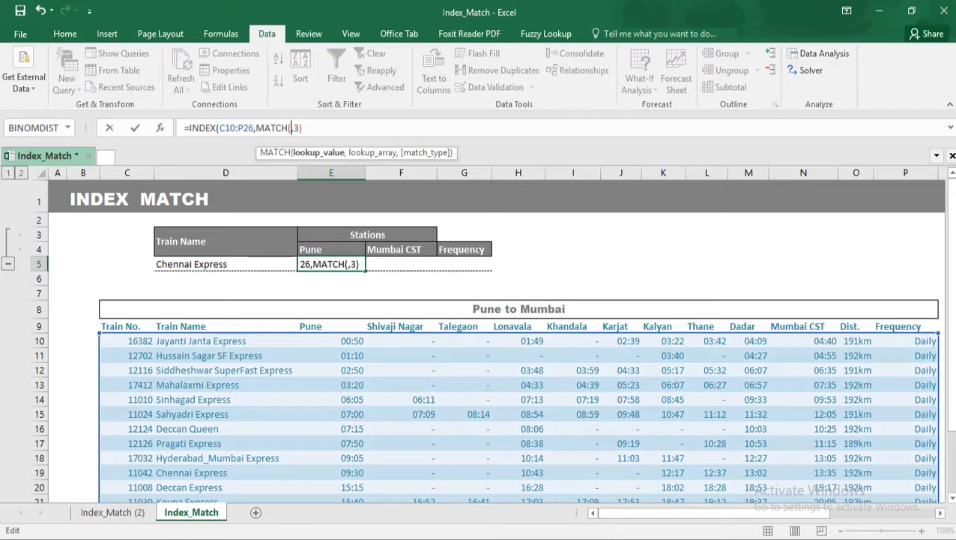
{"action": "left_click", "coordinate": [191, 264]}
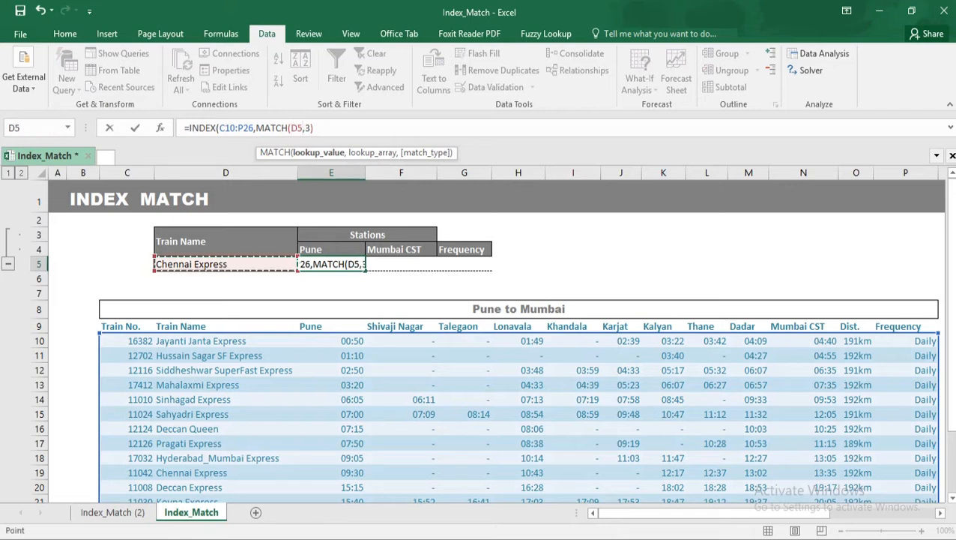
{"action": "type", "text": ","}
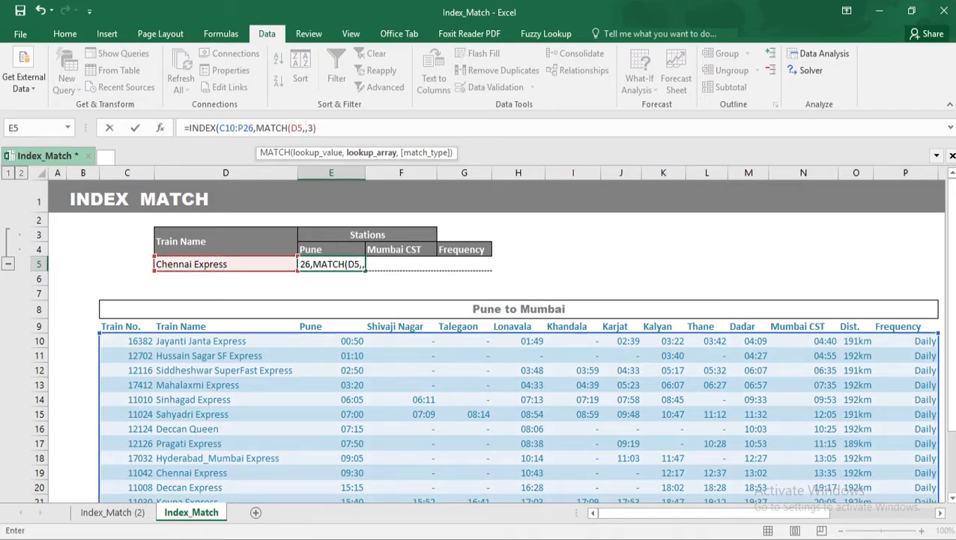
{"action": "left_click_drag", "start_coordinate": [188, 341], "coordinate": [298, 487]}
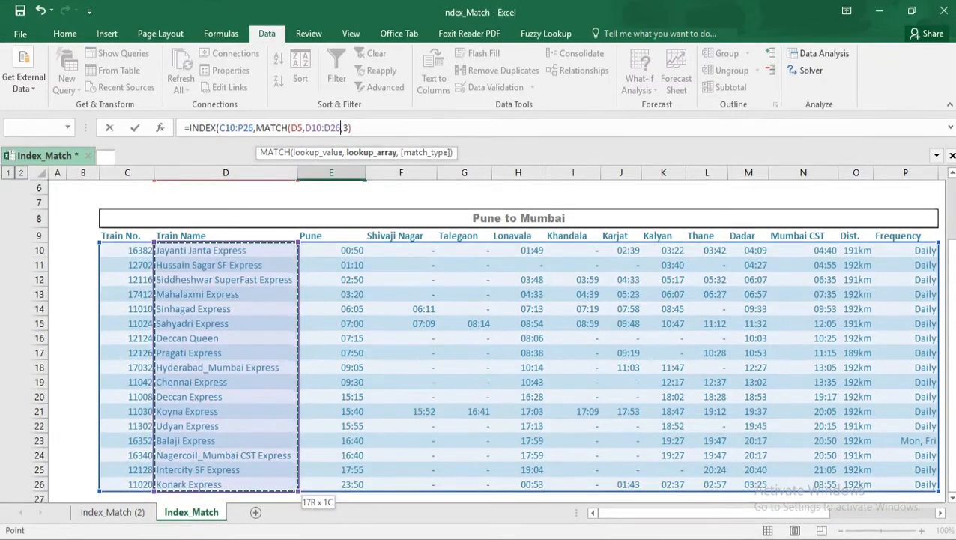
{"action": "type", "text": ",0"}
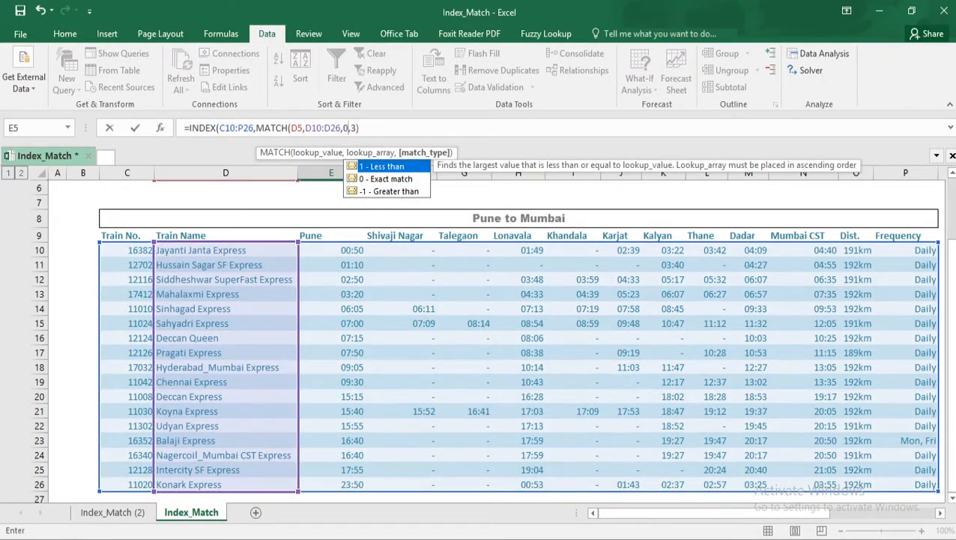
{"action": "type", "text": ")"}
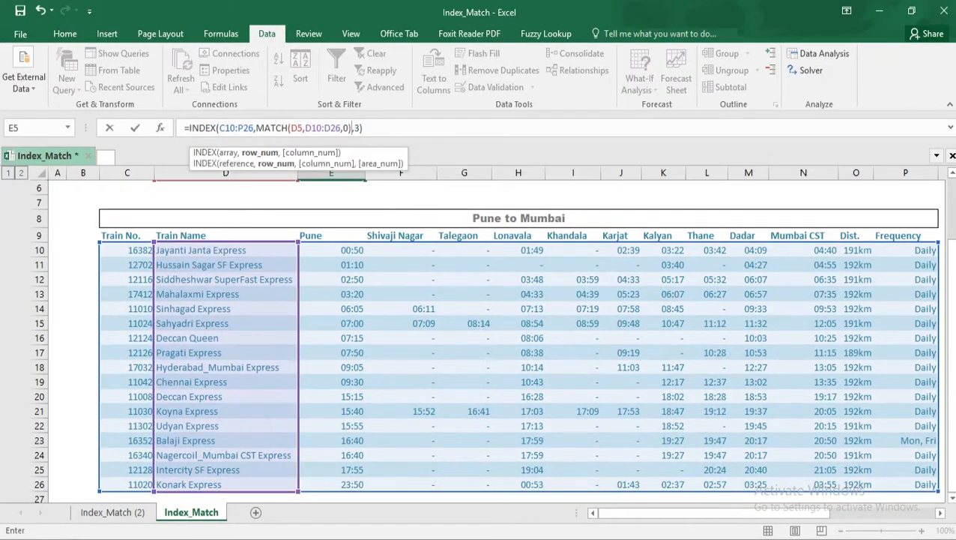
{"action": "key", "text": "Return"}
Choose Mahalaxmi Express from the train name list in cell D5 to test the row lookup.
{"action": "key", "text": "Up"}
{"action": "key", "text": "Up"}
{"action": "key", "text": "Up"}
{"action": "key", "text": "Left"}
{"action": "key", "text": "Down"}
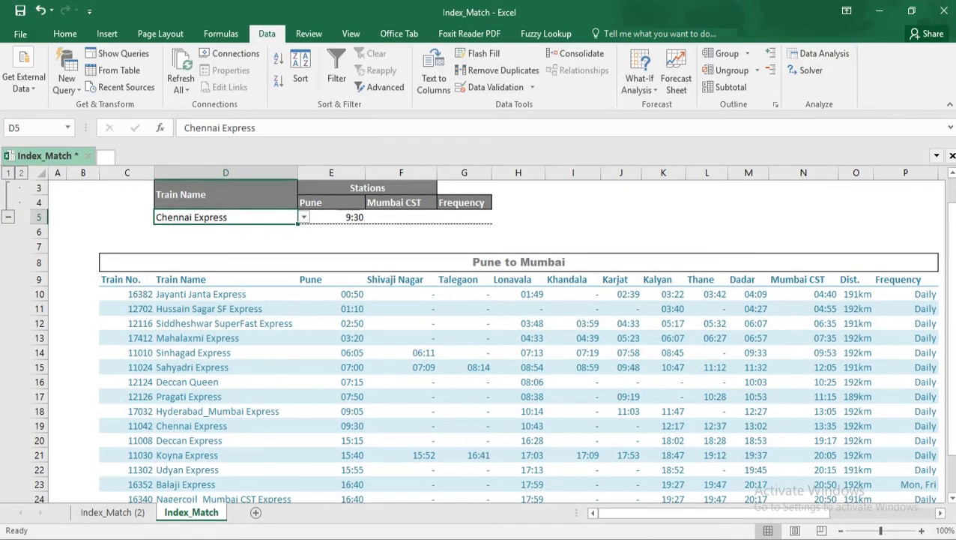
{"action": "key", "text": "alt+Down"}
{"action": "key", "text": "Up"}
{"action": "key", "text": "Up"}
{"action": "key", "text": "Up"}
{"action": "key", "text": "Up"}
{"action": "key", "text": "Up"}
{"action": "key", "text": "Up"}
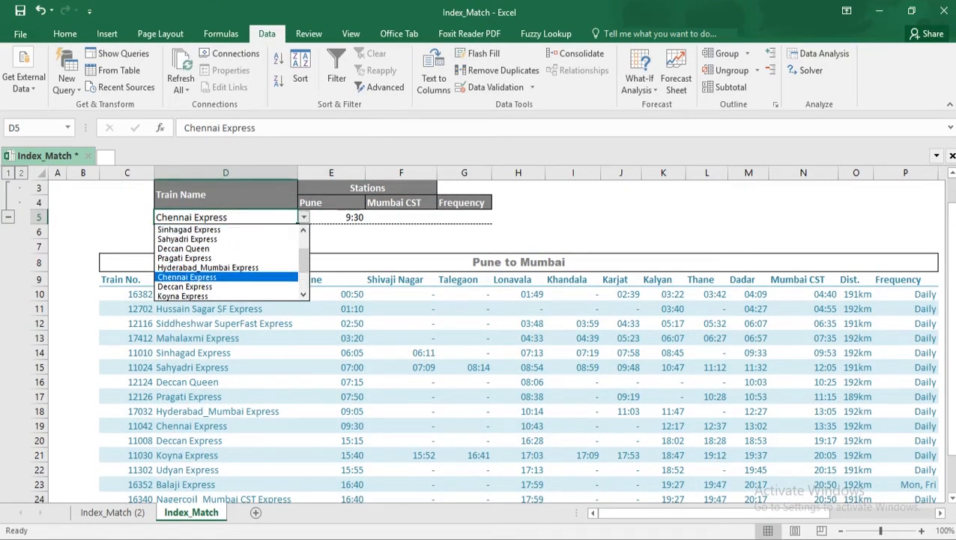
{"action": "key", "text": "Return"}
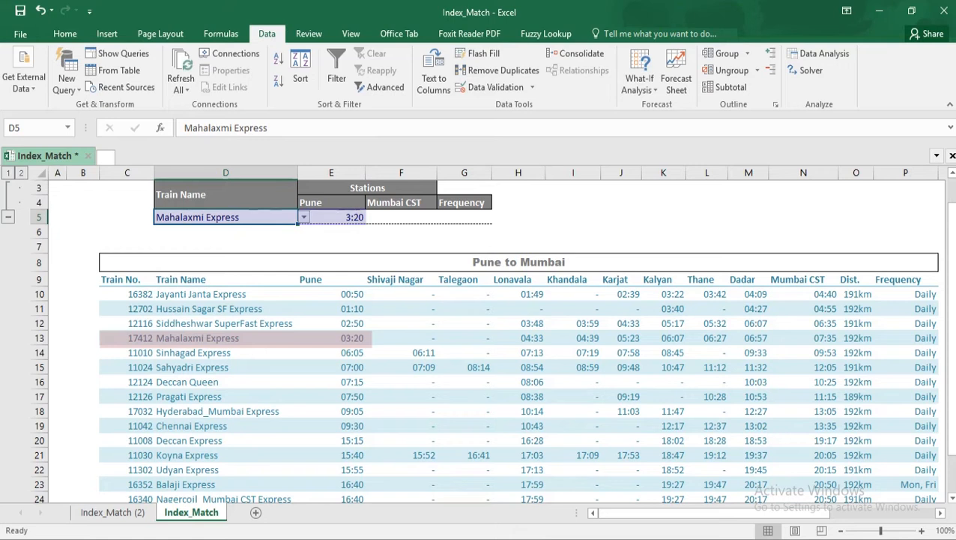
Replace the column number in cell E5's INDEX formula with MATCH(E4,C9:P9,0).
{"action": "left_click", "coordinate": [332, 246]}
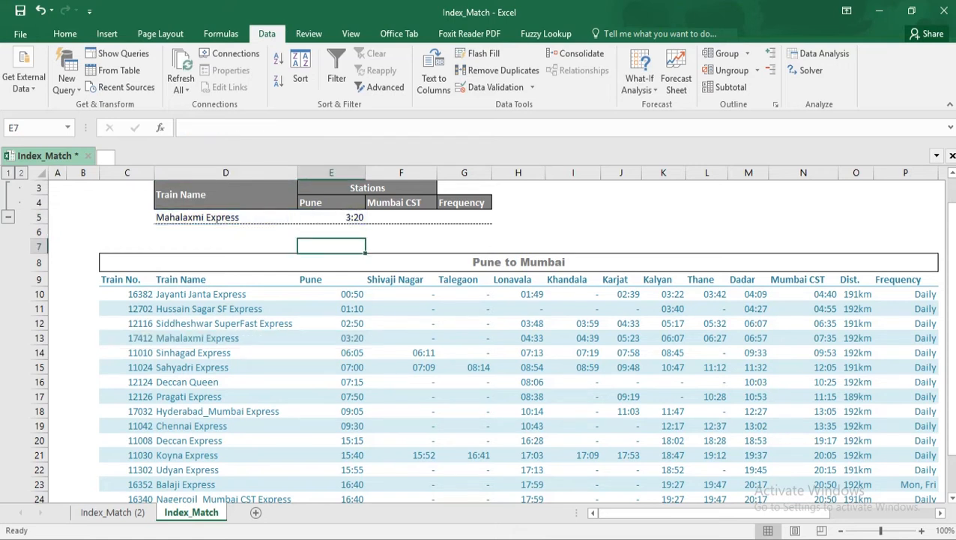
{"action": "key", "text": "Up"}
{"action": "key", "text": "Up"}
{"action": "key", "text": "Up"}
{"action": "key", "text": "Up"}
{"action": "key", "text": "Up"}
{"action": "key", "text": "Up"}
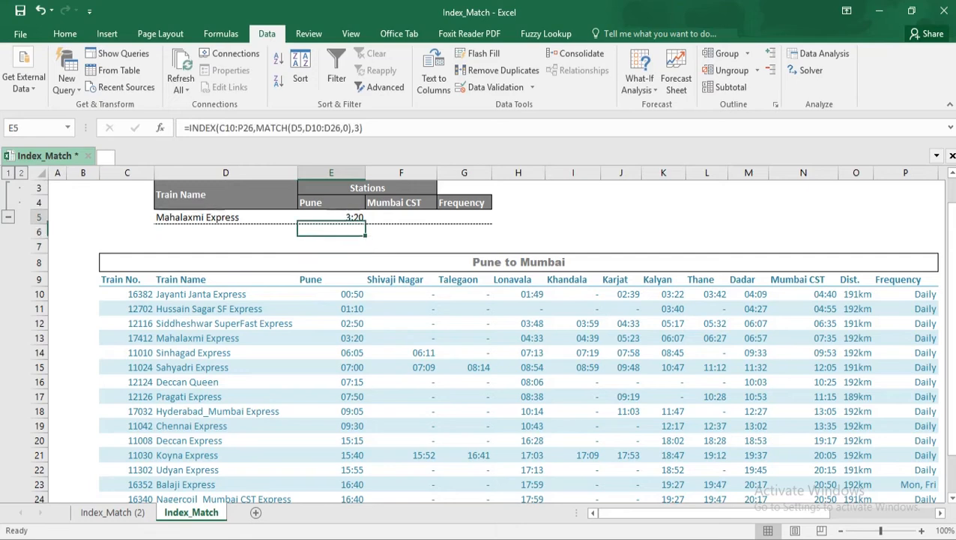
{"action": "key", "text": "Down"}
{"action": "key", "text": "Down"}
{"action": "key", "text": "Down"}
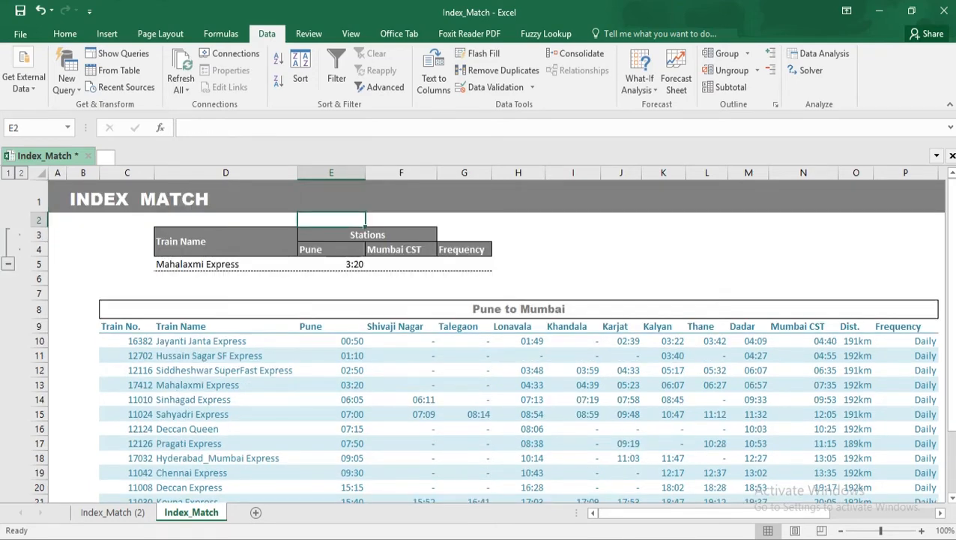
{"action": "key", "text": "Down"}
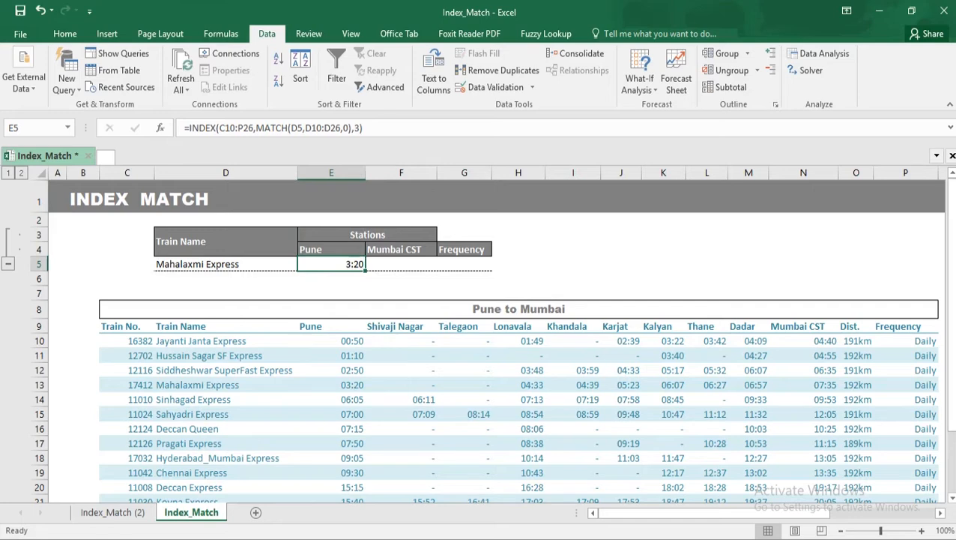
{"action": "key", "text": "F2"}
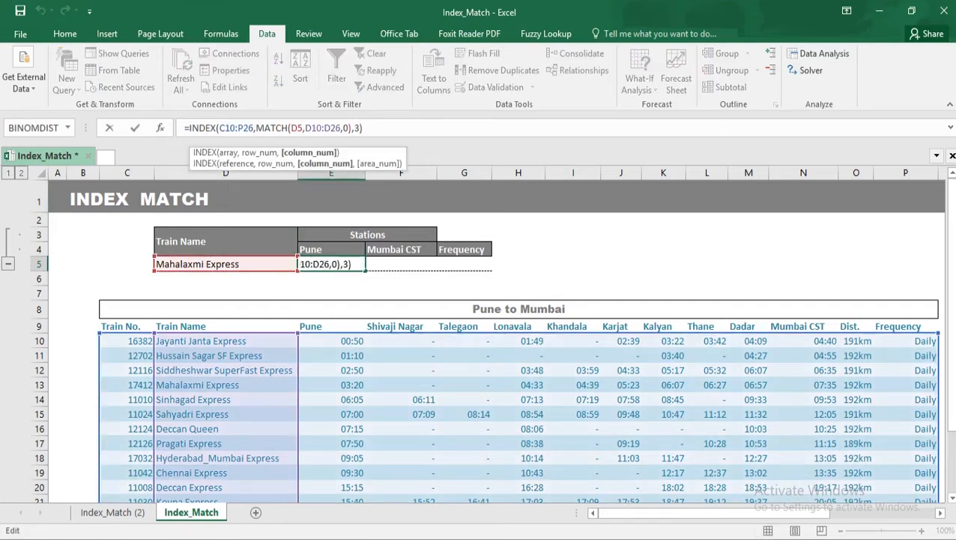
{"action": "type", "text": "ma"}
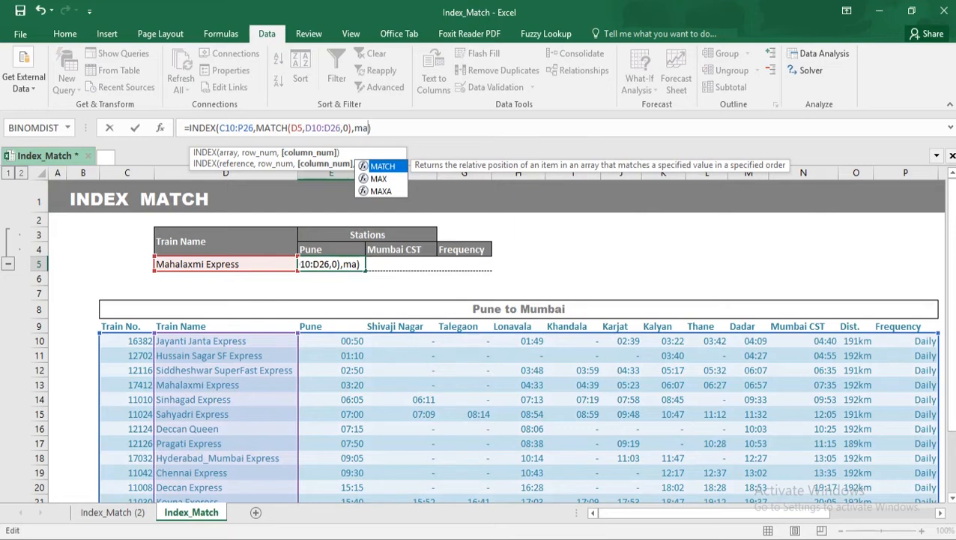
{"action": "key", "text": "Tab"}
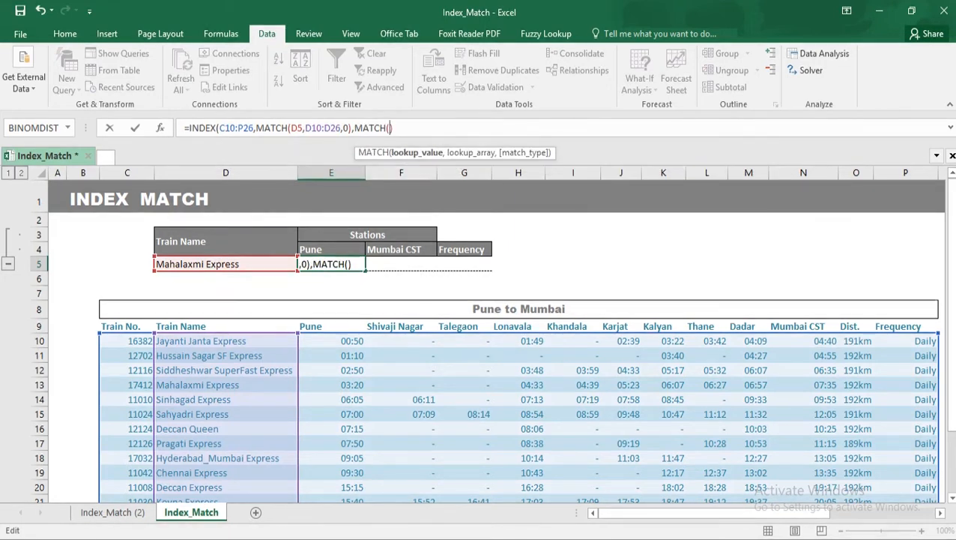
{"action": "key", "text": "F2"}
{"action": "key", "text": "Up"}
{"action": "type", "text": ","}
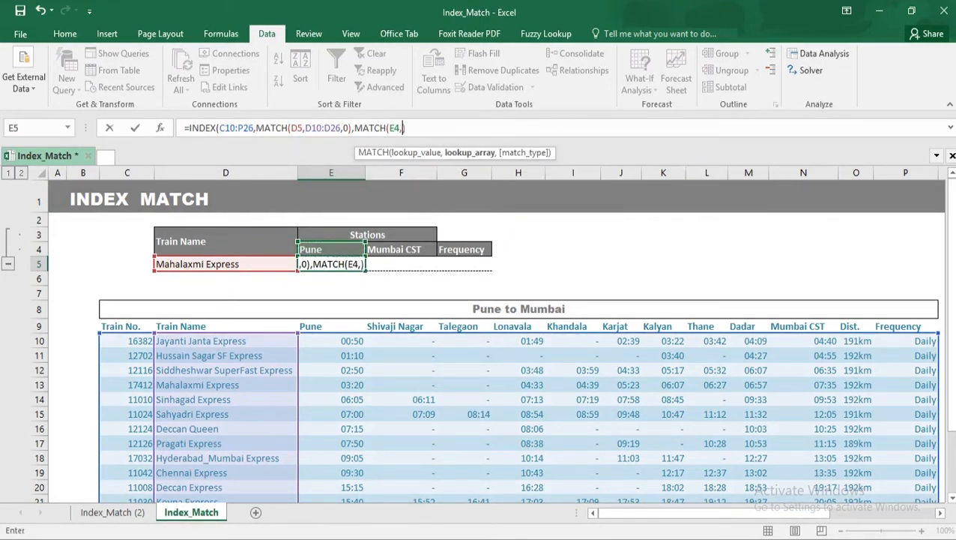
{"action": "left_click_drag", "start_coordinate": [120, 326], "coordinate": [929, 334]}
{"action": "type", "text": ","}
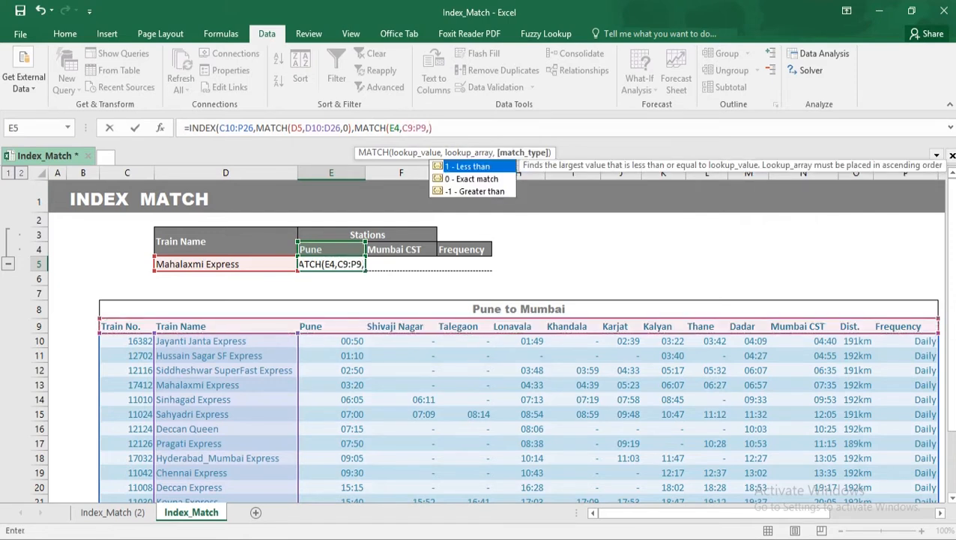
{"action": "type", "text": "0))"}
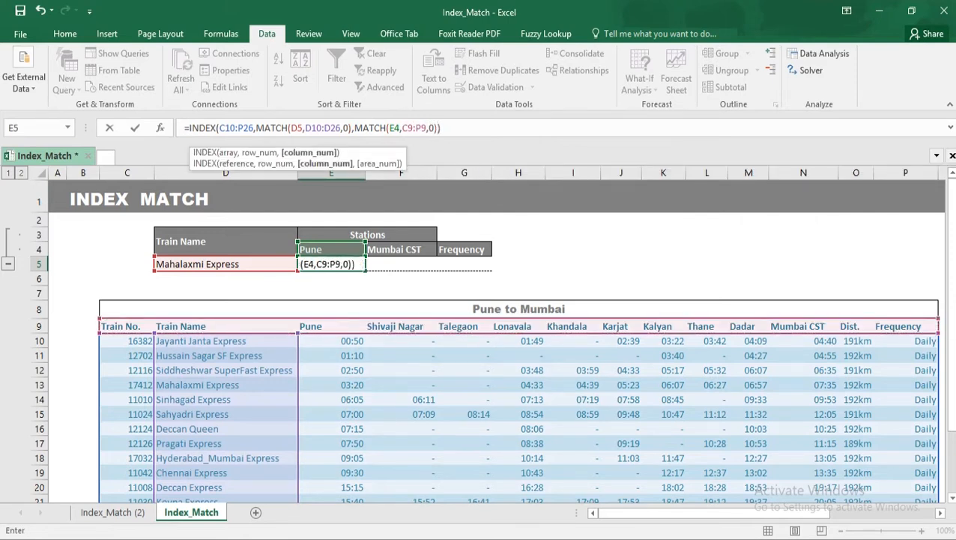
{"action": "key", "text": "Return"}
{"action": "key", "text": "Up"}
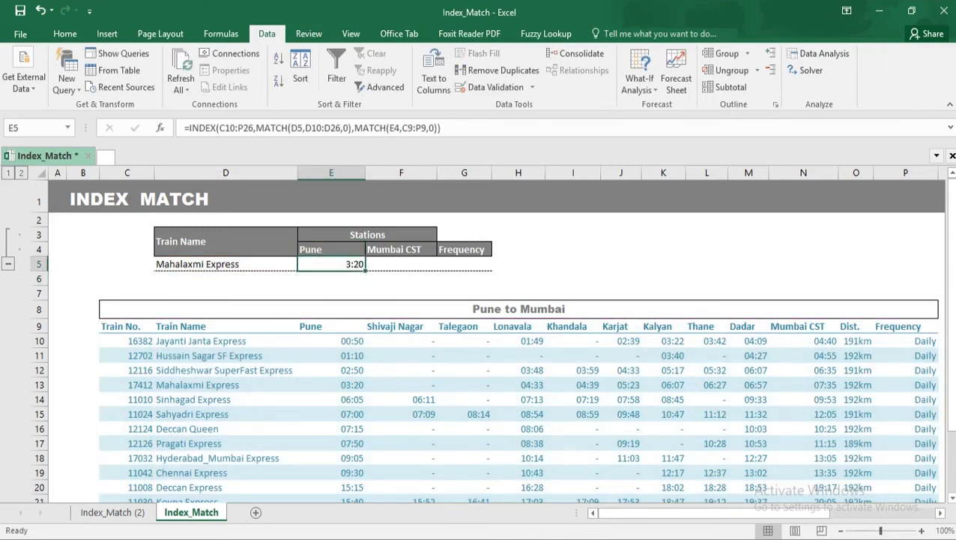
Make the INDEX array in cell E5's formula absolute as $C$10:$P$26.
{"action": "left_click", "coordinate": [219, 128]}
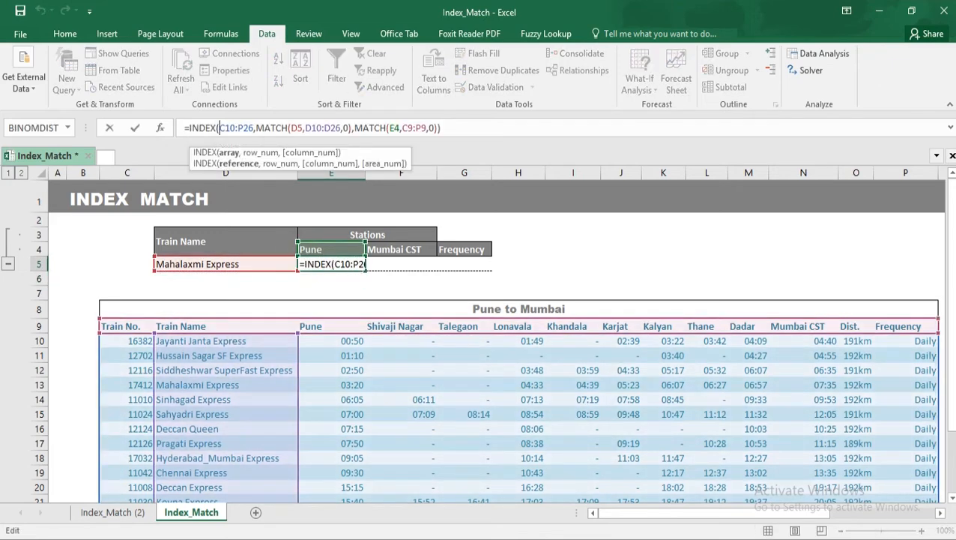
{"action": "type", "text": "$"}
{"action": "key", "text": "Right"}
{"action": "type", "text": "$C"}
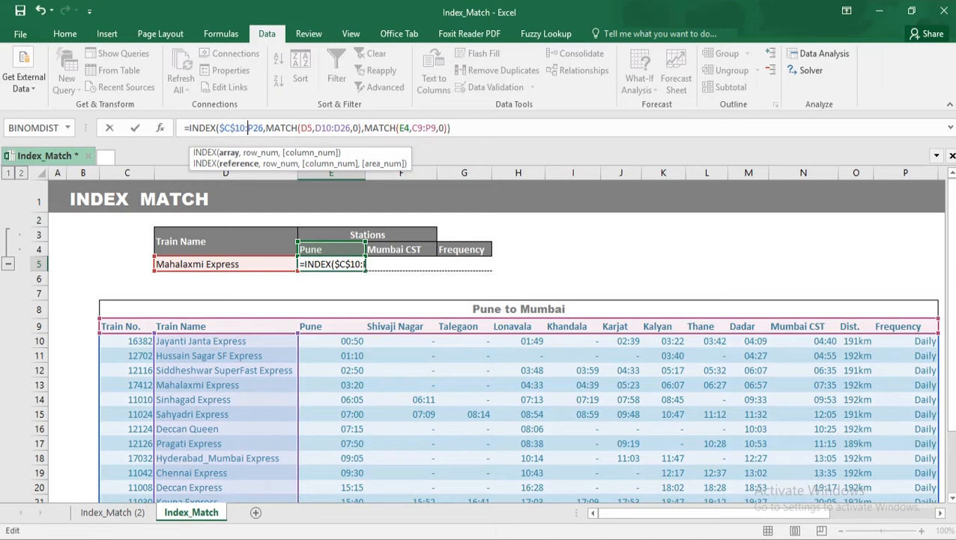
{"action": "type", "text": "$"}
{"action": "key", "text": "Right"}
{"action": "type", "text": "$"}
Lock the row MATCH references in cell E5's formula as $D$5 and $D$10:$D$26.
{"action": "key", "text": "Right"}
{"action": "key", "text": "Right"}
{"action": "key", "text": "Right"}
{"action": "key", "text": "Right"}
{"action": "key", "text": "Right"}
{"action": "key", "text": "Right"}
{"action": "key", "text": "Right"}
{"action": "key", "text": "Right"}
{"action": "key", "text": "Right"}
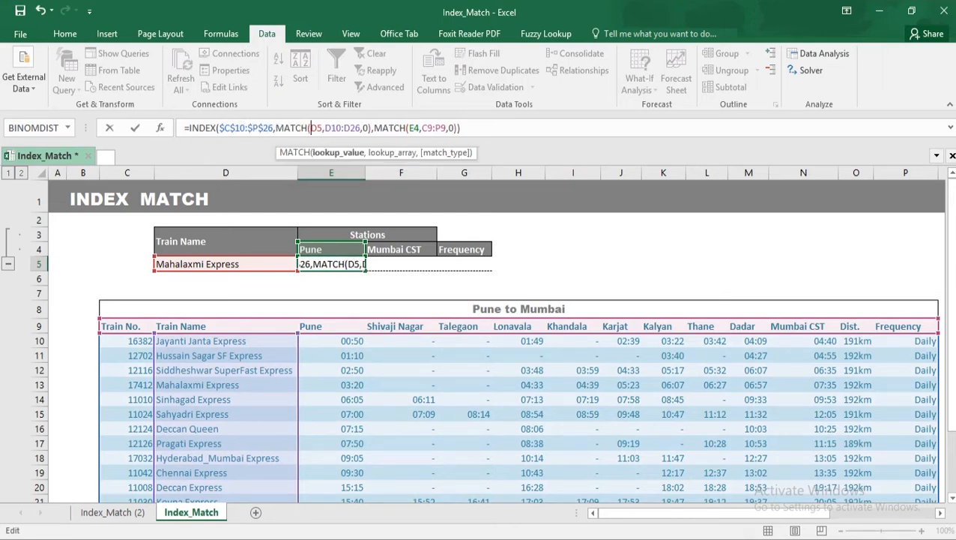
{"action": "type", "text": "$"}
{"action": "key", "text": "Right"}
{"action": "type", "text": "$"}
{"action": "key", "text": "Right"}
{"action": "key", "text": "Right"}
{"action": "type", "text": "$"}
{"action": "key", "text": "Right"}
{"action": "type", "text": "$"}
{"action": "key", "text": "Right"}
{"action": "key", "text": "Right"}
{"action": "key", "text": "Right"}
{"action": "type", "text": "$C"}
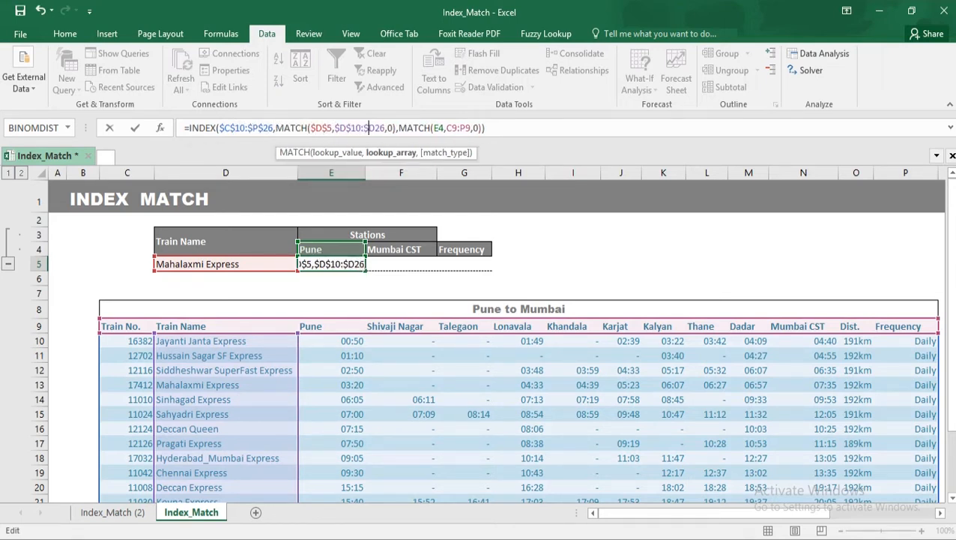
{"action": "type", "text": "$"}
Lock the column MATCH references in cell E5's formula as E$4 and $C$9:$P$9, and commit the formula.
{"action": "key", "text": "Right"}
{"action": "key", "text": "Right"}
{"action": "key", "text": "Right"}
{"action": "key", "text": "Right"}
{"action": "key", "text": "Right"}
{"action": "key", "text": "Right"}
{"action": "key", "text": "Right"}
{"action": "key", "text": "Right"}
{"action": "key", "text": "Right"}
{"action": "key", "text": "Right"}
{"action": "key", "text": "Right"}
{"action": "key", "text": "Right"}
{"action": "key", "text": "Right"}
{"action": "type", "text": "$"}
{"action": "key", "text": "Right"}
{"action": "key", "text": "Right"}
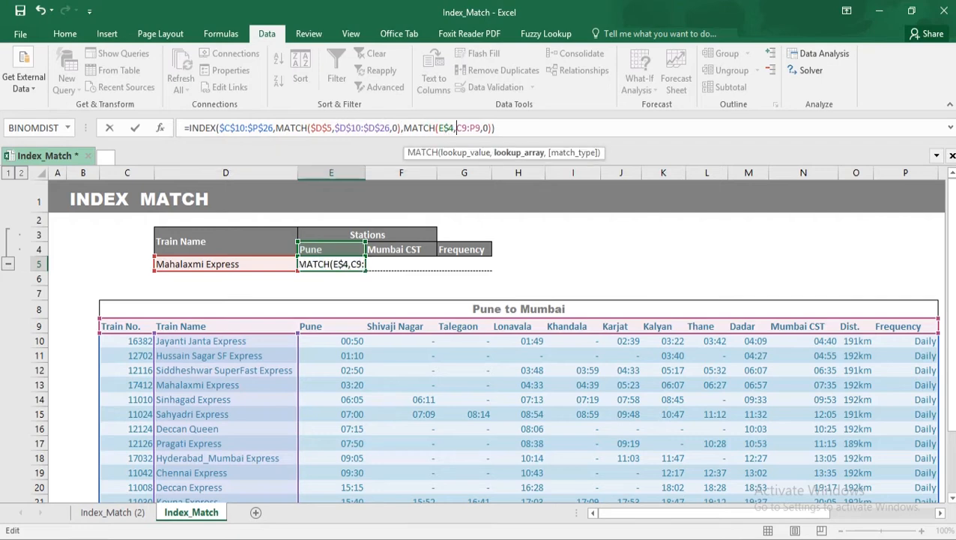
{"action": "type", "text": "$"}
{"action": "key", "text": "Right"}
{"action": "type", "text": "$"}
{"action": "key", "text": "Right"}
{"action": "key", "text": "Right"}
{"action": "type", "text": "$"}
{"action": "key", "text": "Right"}
{"action": "type", "text": "$"}
{"action": "key", "text": "Return"}
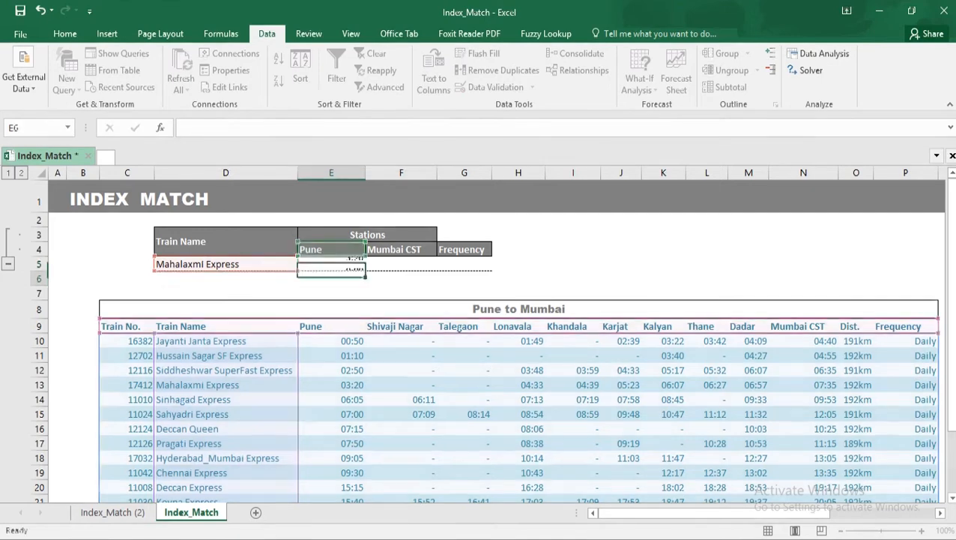
Copy the lookup formula from cell E5 into F5:G5 under Mumbai CST and Frequency.
{"action": "key", "text": "Up"}
{"action": "key", "text": "ctrl+c"}
{"action": "key", "text": "Right"}
{"action": "key", "text": "shift+Right"}
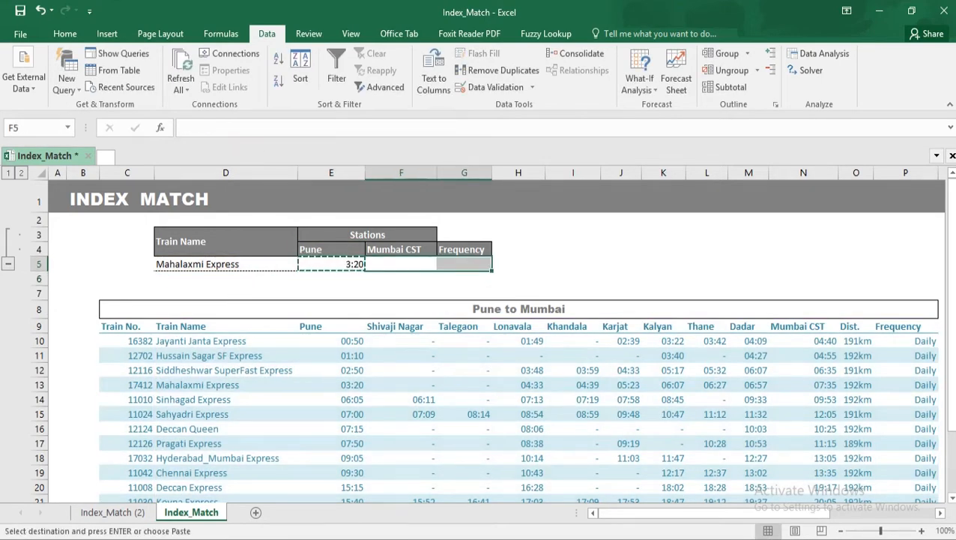
{"action": "key", "text": "ctrl+v"}
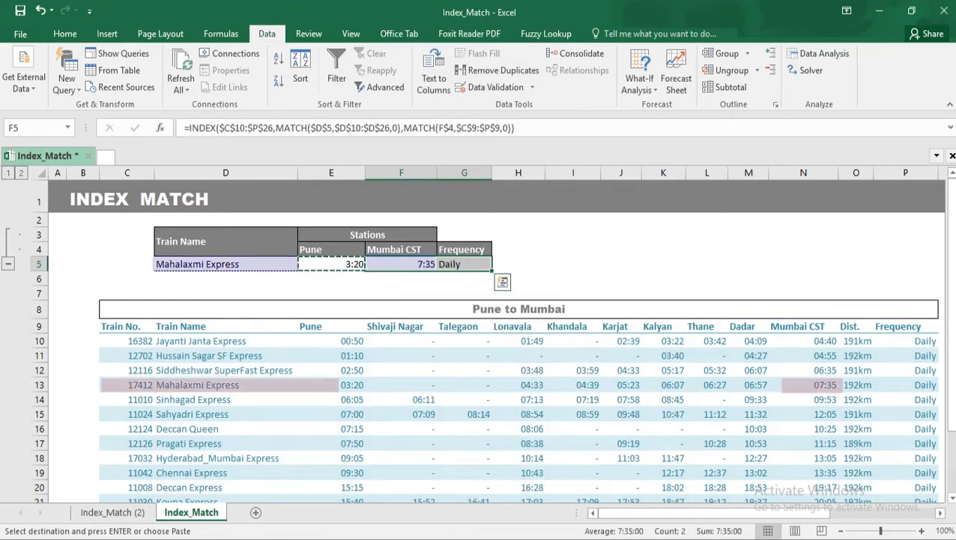
{"action": "key", "text": "Escape"}
{"action": "key", "text": "Down"}
{"action": "key", "text": "Right"}
{"action": "key", "text": "Right"}
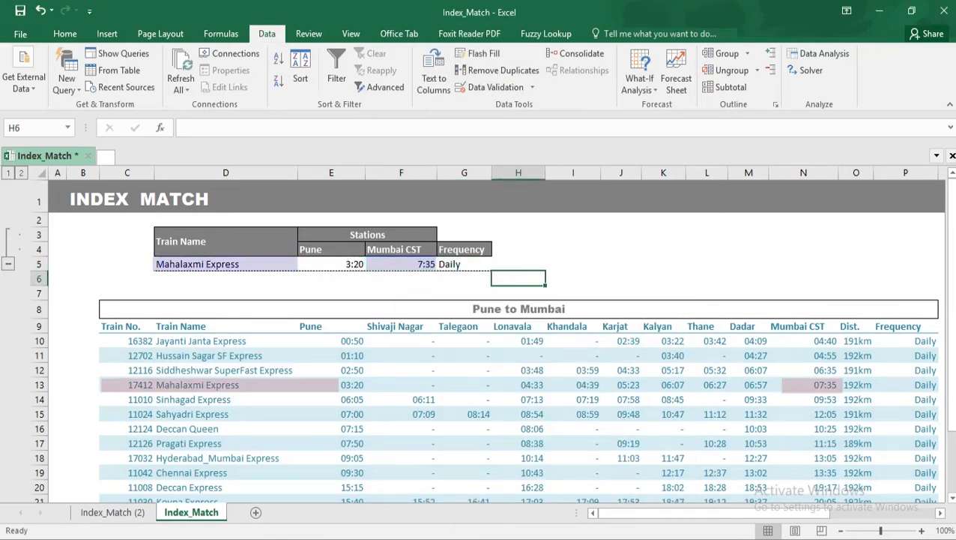
Choose Lonavala from the station list in cell E4.
{"action": "left_click", "coordinate": [332, 250]}
{"action": "key", "text": "alt+Down"}
{"action": "key", "text": "Down"}
{"action": "key", "text": "Down"}
{"action": "key", "text": "Down"}
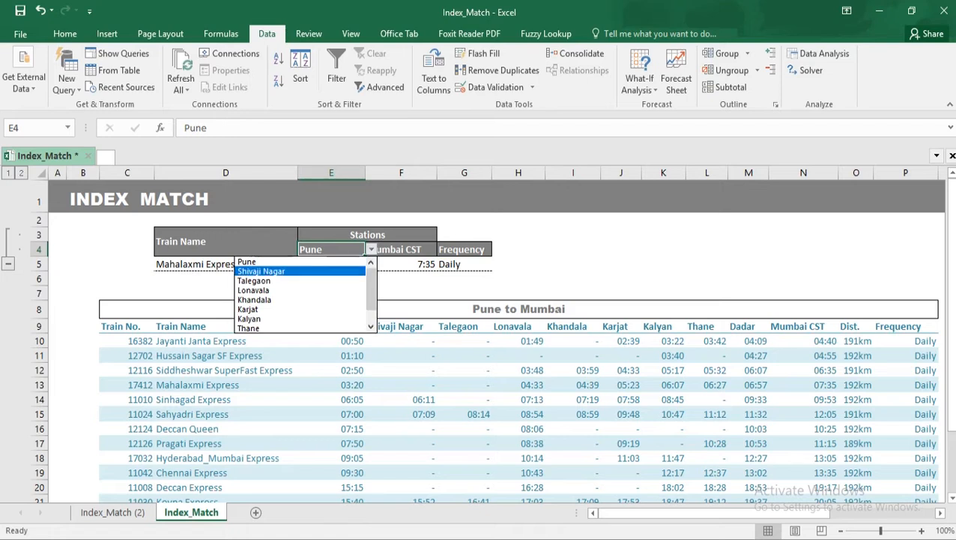
{"action": "key", "text": "Return"}
Choose Dadar from the station list in cell F4.
{"action": "key", "text": "Right"}
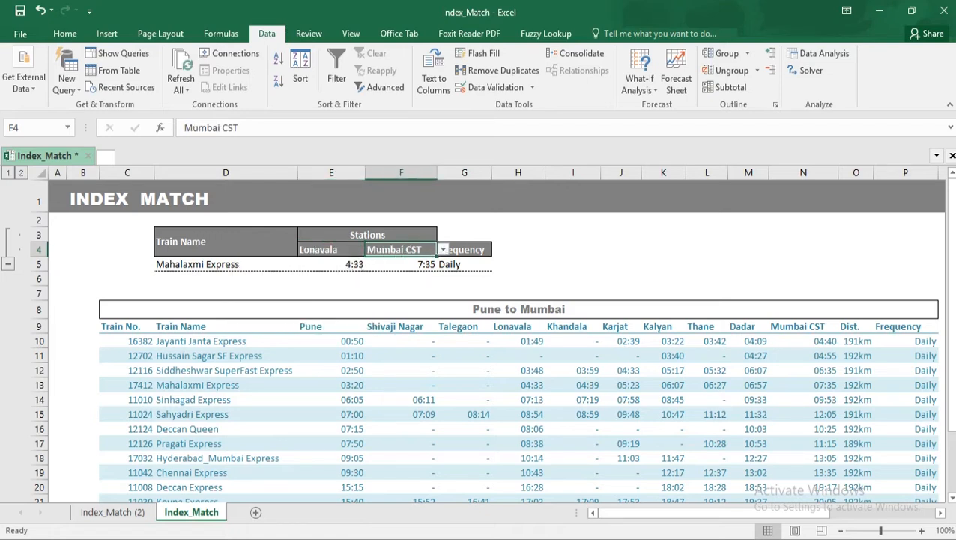
{"action": "key", "text": "alt+Down"}
{"action": "key", "text": "Up"}
{"action": "key", "text": "Up"}
{"action": "key", "text": "Up"}
{"action": "key", "text": "Down"}
{"action": "key", "text": "Down"}
{"action": "key", "text": "Return"}
{"action": "key", "text": "Down"}
{"action": "key", "text": "Down"}
{"action": "key", "text": "Down"}
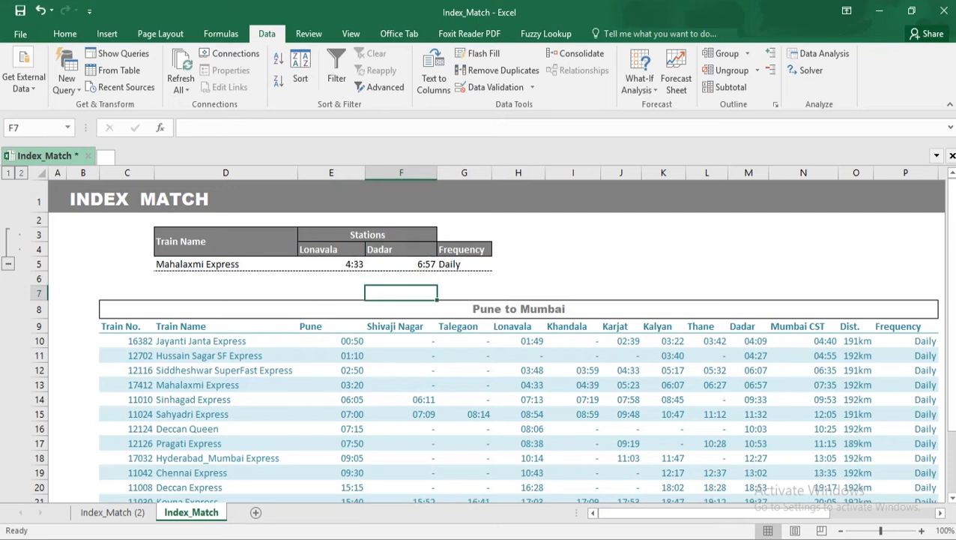
Choose Sahyadri Express from the train name list in cell D5.
{"action": "left_click", "coordinate": [225, 264]}
{"action": "key", "text": "alt+Down"}
{"action": "key", "text": "Down"}
{"action": "key", "text": "Down"}
{"action": "key", "text": "Down"}
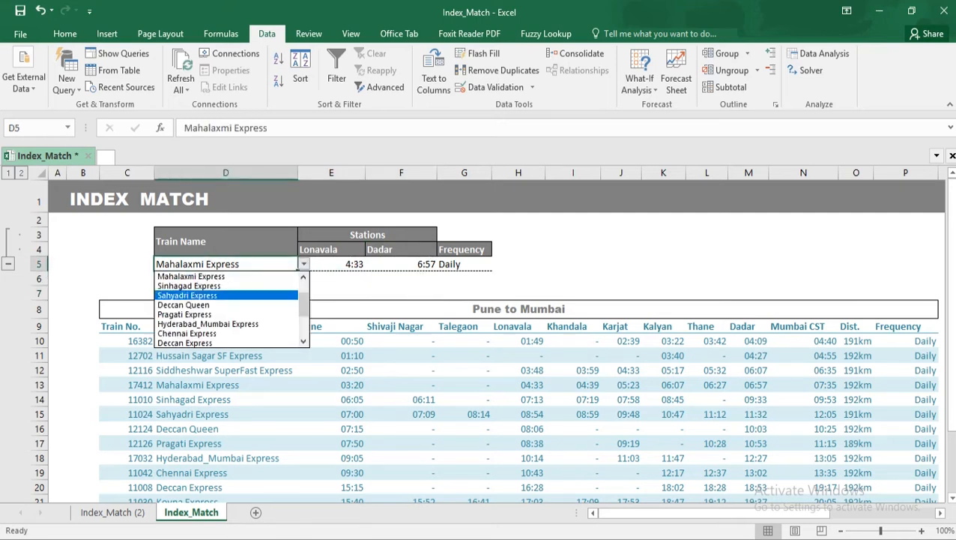
{"action": "left_click", "coordinate": [187, 295]}
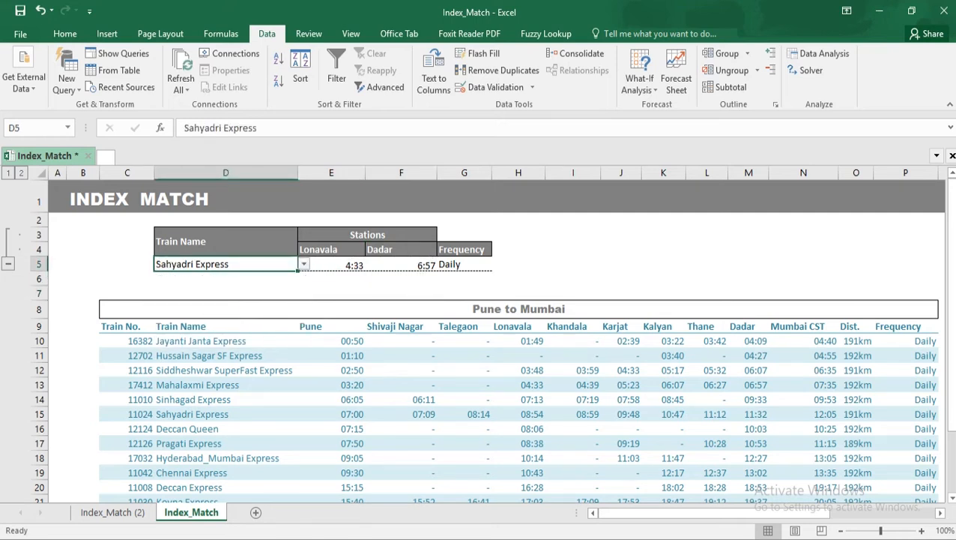
{"action": "left_click", "coordinate": [332, 293]}
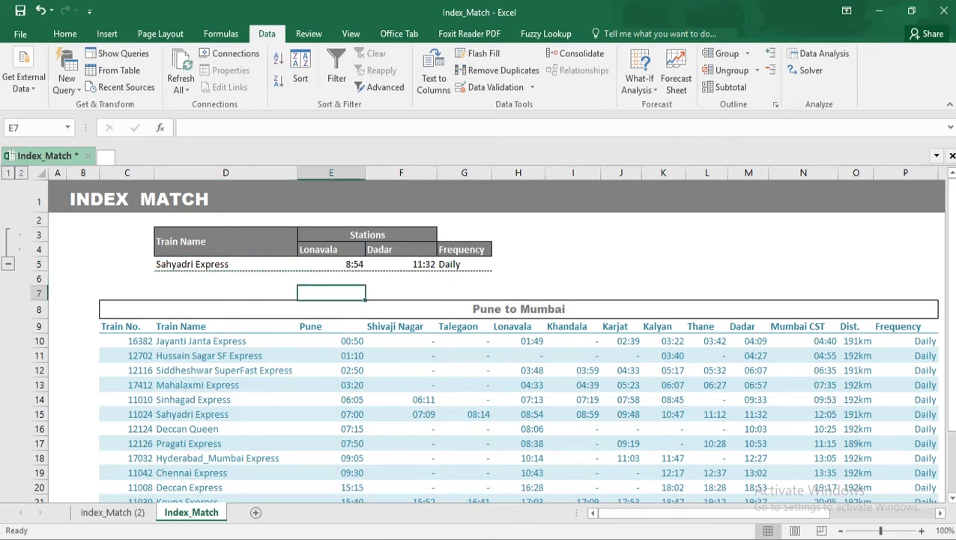
Go through the Pune to Mumbai timetable past its last row and back up, checking whether the lookup table and headings stay in view.
{"action": "left_click", "coordinate": [128, 341]}
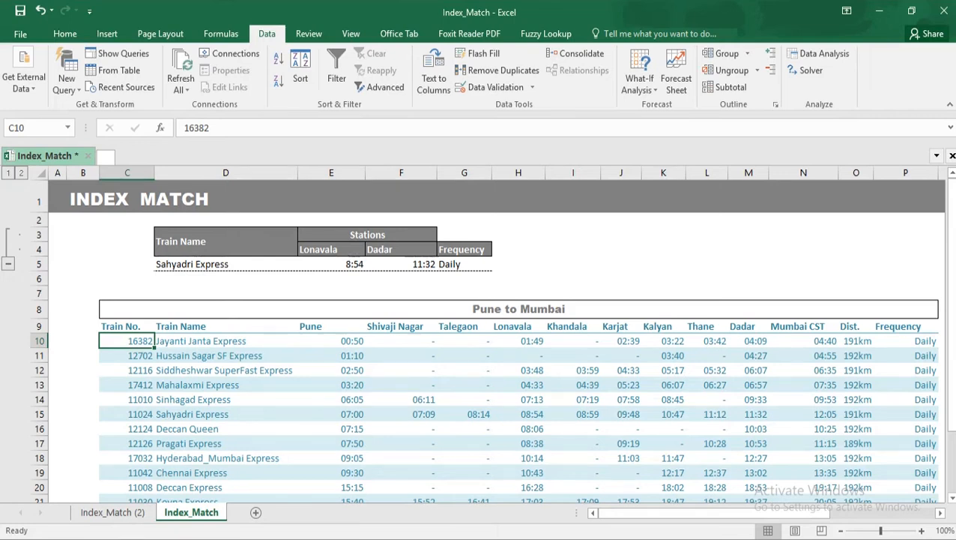
{"action": "key", "text": "Down"}
{"action": "key", "text": "Down"}
{"action": "key", "text": "Down"}
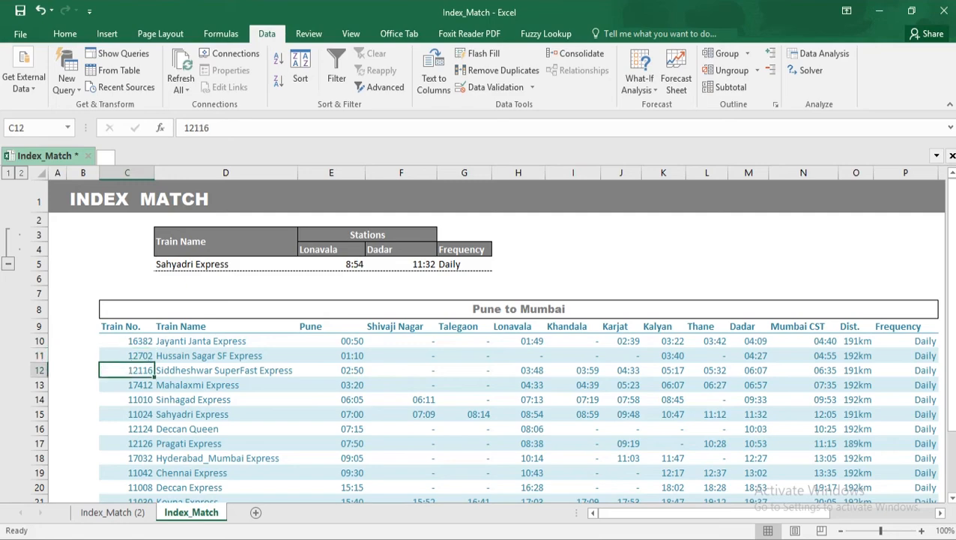
{"action": "key", "text": "Down"}
{"action": "key", "text": "Down"}
{"action": "key", "text": "Down"}
{"action": "key", "text": "Down"}
{"action": "key", "text": "Down"}
{"action": "key", "text": "Down"}
{"action": "key", "text": "Down"}
{"action": "key", "text": "Down"}
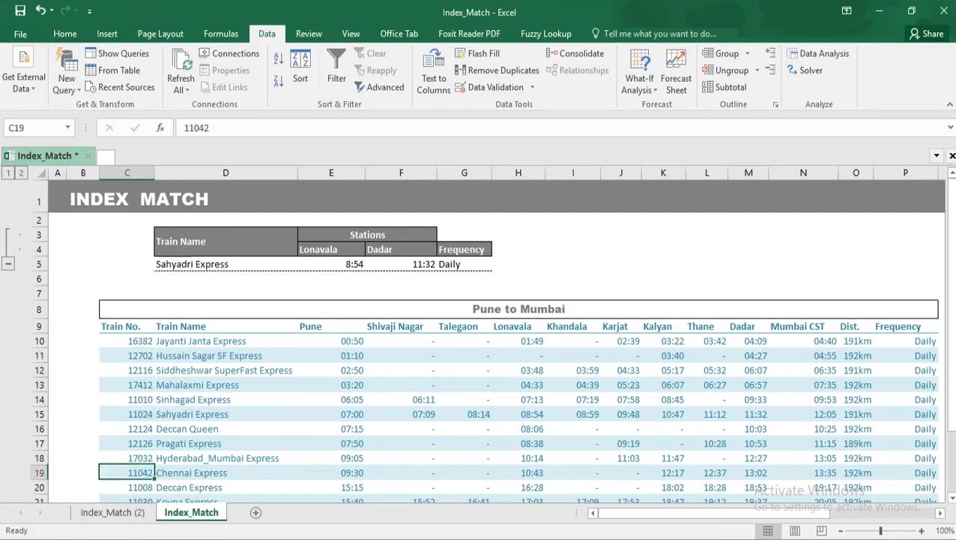
{"action": "key", "text": "Down"}
{"action": "key", "text": "Down"}
{"action": "key", "text": "Down"}
{"action": "key", "text": "Down"}
{"action": "key", "text": "Down"}
{"action": "key", "text": "Down"}
{"action": "key", "text": "Down"}
{"action": "key", "text": "Down"}
{"action": "key", "text": "Down"}
{"action": "key", "text": "Down"}
{"action": "key", "text": "Down"}
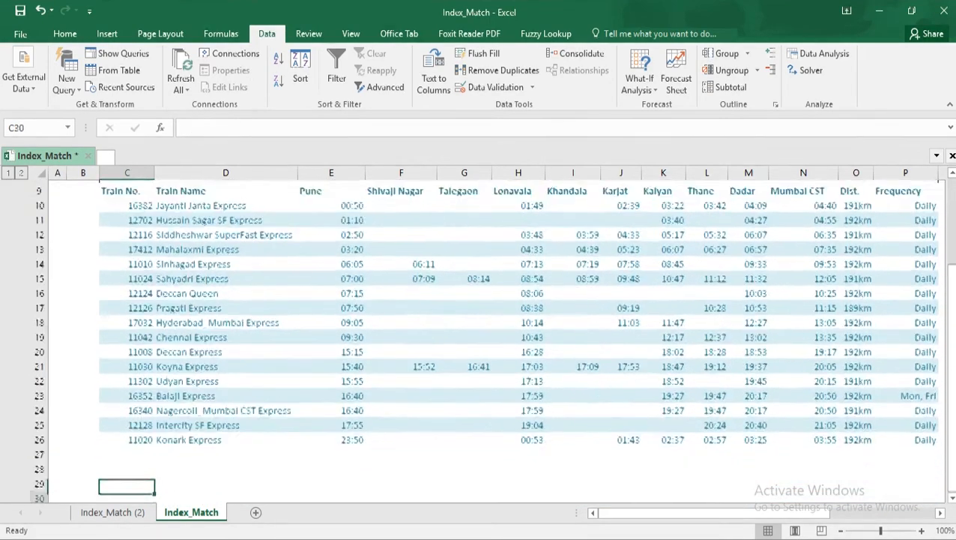
{"action": "key", "text": "Down"}
{"action": "key", "text": "Down"}
{"action": "key", "text": "Down"}
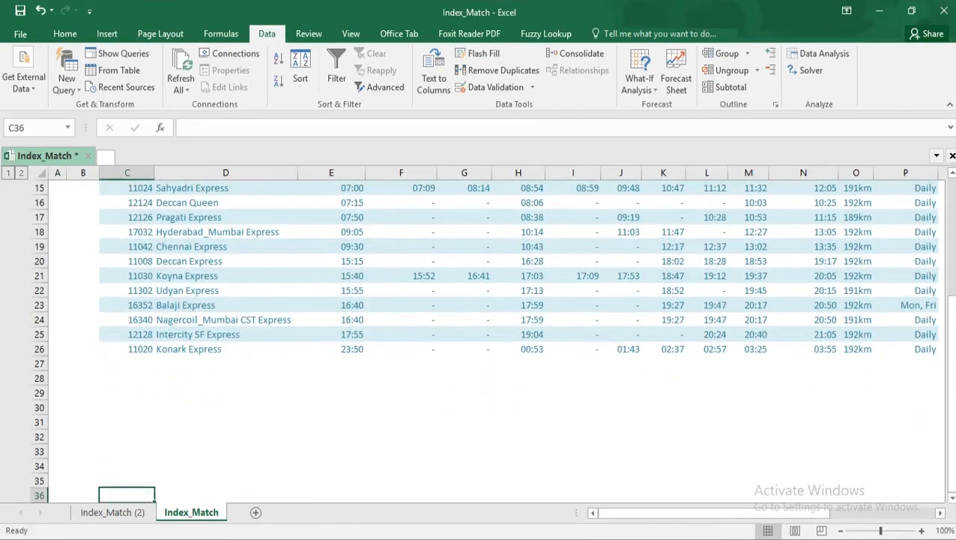
{"action": "key", "text": "Up"}
{"action": "key", "text": "Up"}
{"action": "key", "text": "Up"}
{"action": "key", "text": "Up"}
{"action": "key", "text": "Up"}
{"action": "key", "text": "Up"}
{"action": "key", "text": "Up"}
{"action": "key", "text": "Up"}
{"action": "key", "text": "Up"}
{"action": "key", "text": "Up"}
{"action": "key", "text": "Up"}
{"action": "key", "text": "Up"}
{"action": "key", "text": "Up"}
{"action": "key", "text": "Up"}
{"action": "key", "text": "Up"}
{"action": "key", "text": "Up"}
{"action": "key", "text": "Up"}
{"action": "key", "text": "Up"}
{"action": "key", "text": "Up"}
{"action": "key", "text": "Up"}
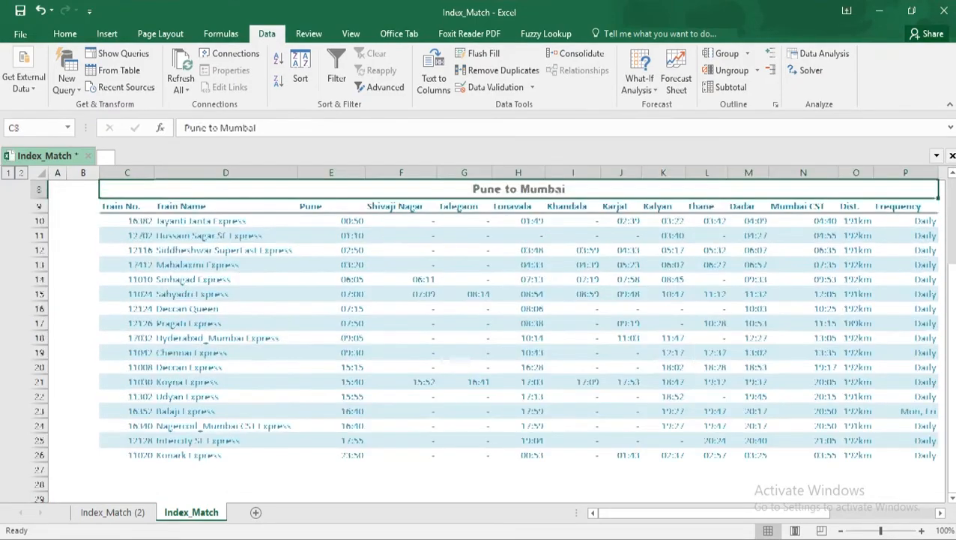
{"action": "key", "text": "Up"}
Freeze the panes at cell C10 so the rows above the train data and columns A:B stay in place.
{"action": "key", "text": "Down"}
{"action": "key", "text": "Down"}
{"action": "key", "text": "Down"}
{"action": "key", "text": "Down"}
{"action": "key", "text": "Down"}
{"action": "key", "text": "Down"}
{"action": "key", "text": "Down"}
{"action": "key", "text": "Down"}
{"action": "key", "text": "Down"}
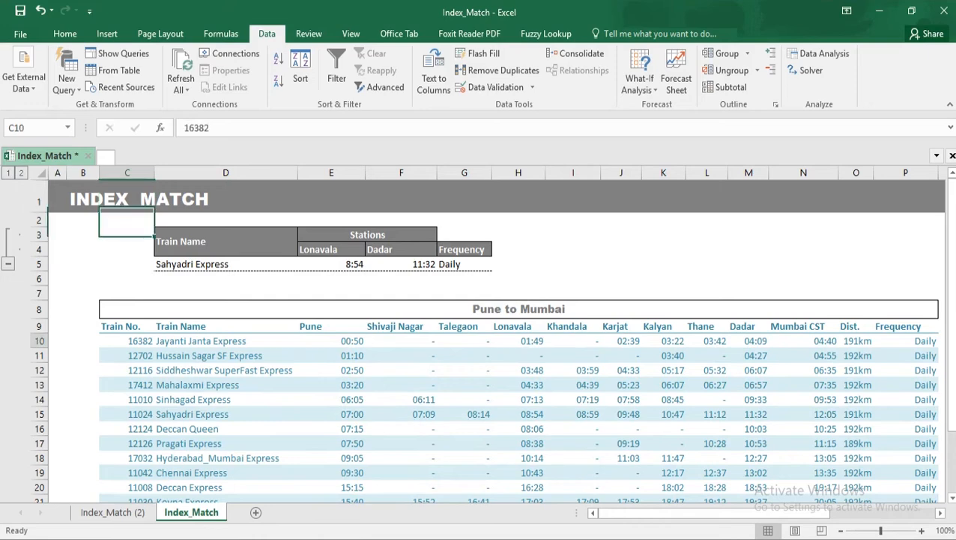
{"action": "key", "text": "alt+w"}
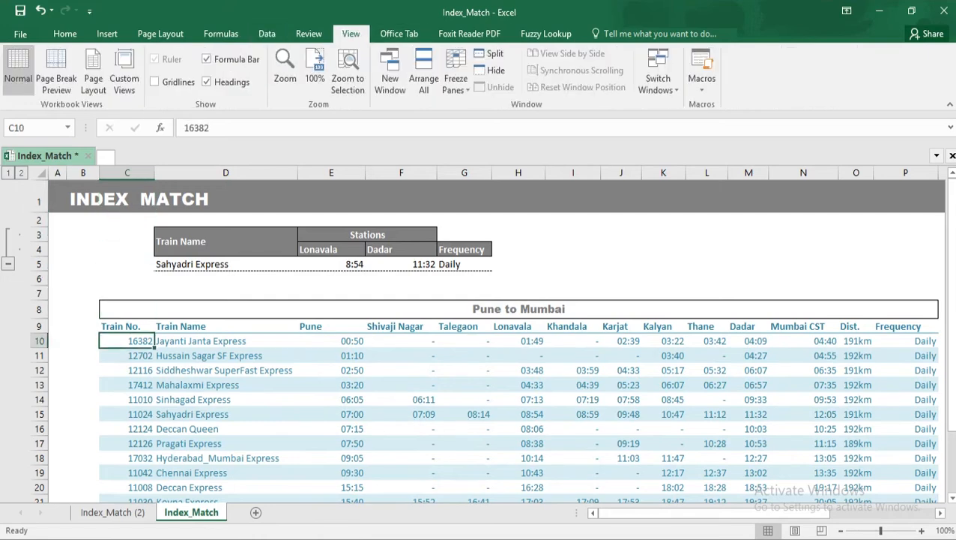
{"action": "key", "text": "f"}
{"action": "key", "text": "f"}
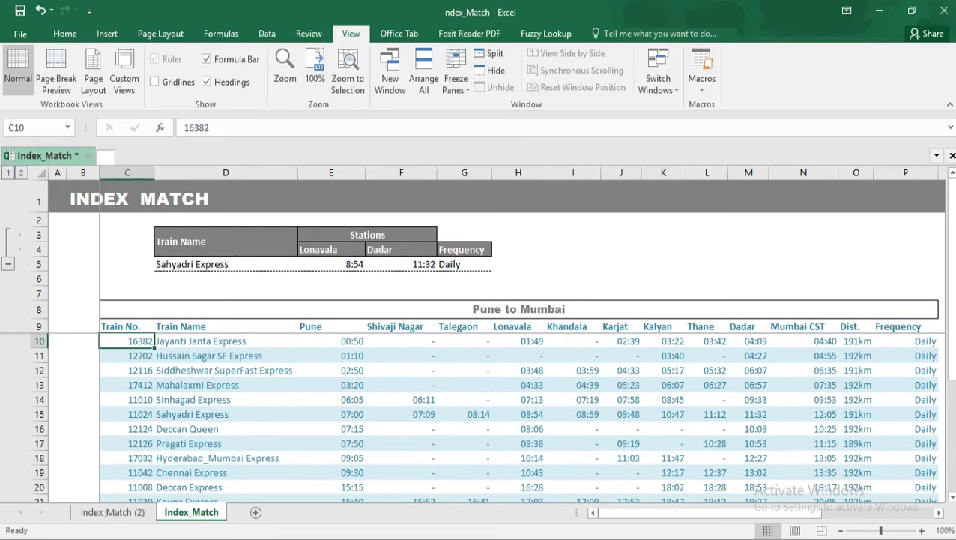
Move down column C past the timetable's last row to check whether the frozen lookup table and column headings stay in view.
{"action": "key", "text": "Down"}
{"action": "key", "text": "Down"}
{"action": "key", "text": "Down"}
{"action": "key", "text": "Down"}
{"action": "key", "text": "Down"}
{"action": "key", "text": "Down"}
{"action": "key", "text": "Down"}
{"action": "key", "text": "Down"}
{"action": "key", "text": "Down"}
{"action": "key", "text": "Down"}
{"action": "key", "text": "Down"}
{"action": "key", "text": "Down"}
{"action": "key", "text": "Down"}
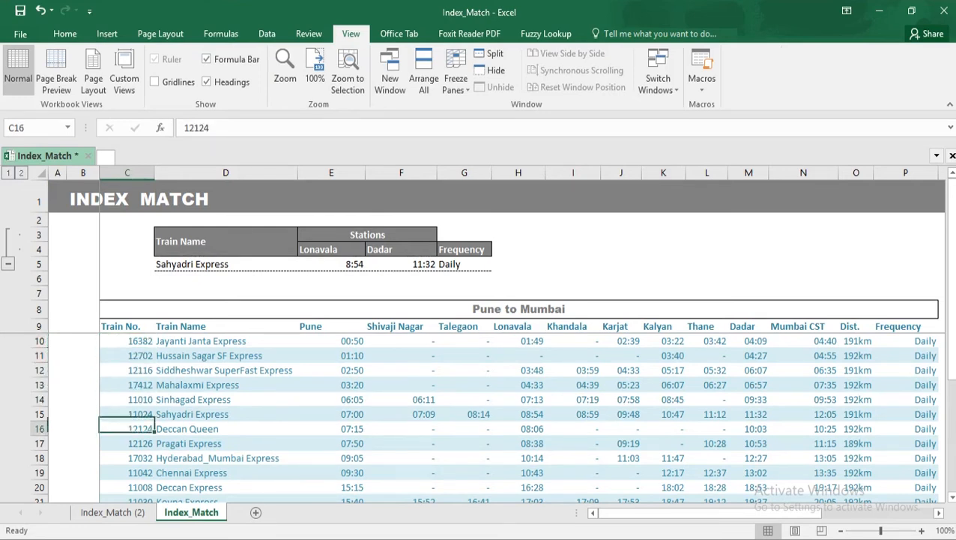
{"action": "key", "text": "Down"}
{"action": "key", "text": "Down"}
{"action": "key", "text": "Down"}
{"action": "key", "text": "Down"}
{"action": "key", "text": "Down"}
{"action": "key", "text": "Down"}
{"action": "key", "text": "Down"}
{"action": "key", "text": "Down"}
{"action": "key", "text": "Down"}
{"action": "key", "text": "Down"}
{"action": "key", "text": "Down"}
{"action": "key", "text": "Down"}
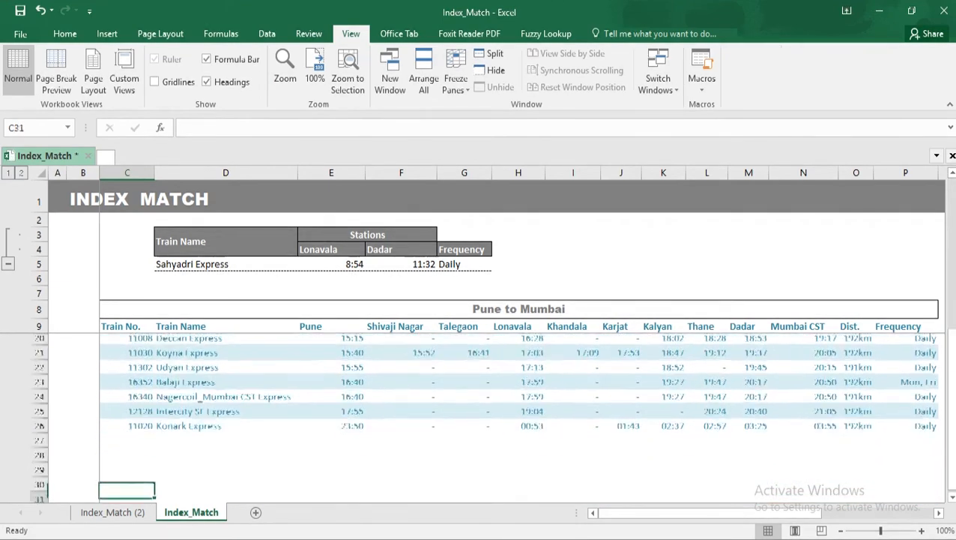
{"action": "key", "text": "Down"}
Go back up through the timetable to the sheet's title row and finish on cell A1.
{"action": "key", "text": "Up"}
{"action": "key", "text": "Up"}
{"action": "key", "text": "Up"}
{"action": "key", "text": "Up"}
{"action": "key", "text": "Up"}
{"action": "key", "text": "Up"}
{"action": "key", "text": "Up"}
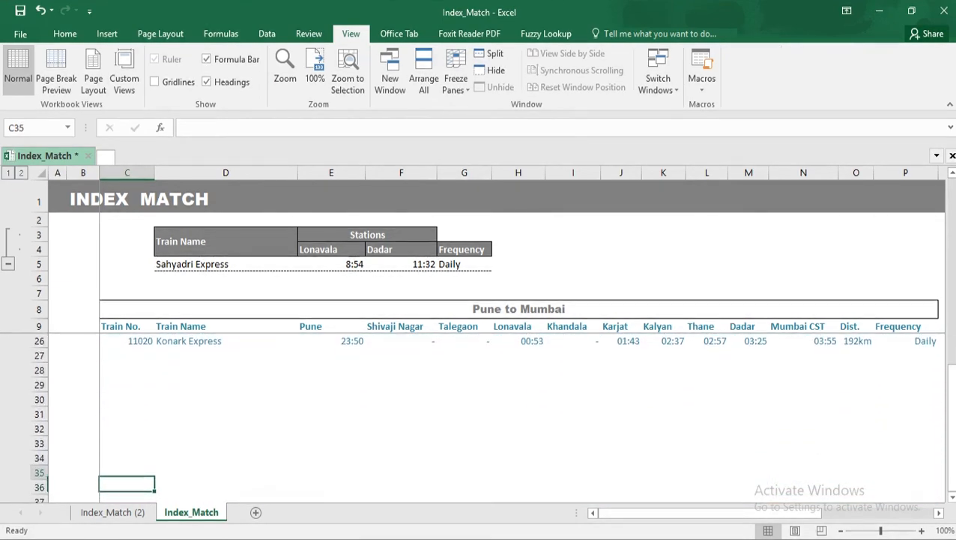
{"action": "key", "text": "Up"}
{"action": "key", "text": "Up"}
{"action": "key", "text": "Up"}
{"action": "key", "text": "Up"}
{"action": "key", "text": "Up"}
{"action": "key", "text": "Up"}
{"action": "key", "text": "Up"}
{"action": "key", "text": "Up"}
{"action": "key", "text": "Up"}
{"action": "key", "text": "Up"}
{"action": "key", "text": "Up"}
{"action": "key", "text": "Up"}
{"action": "key", "text": "Up"}
{"action": "key", "text": "Up"}
{"action": "key", "text": "Up"}
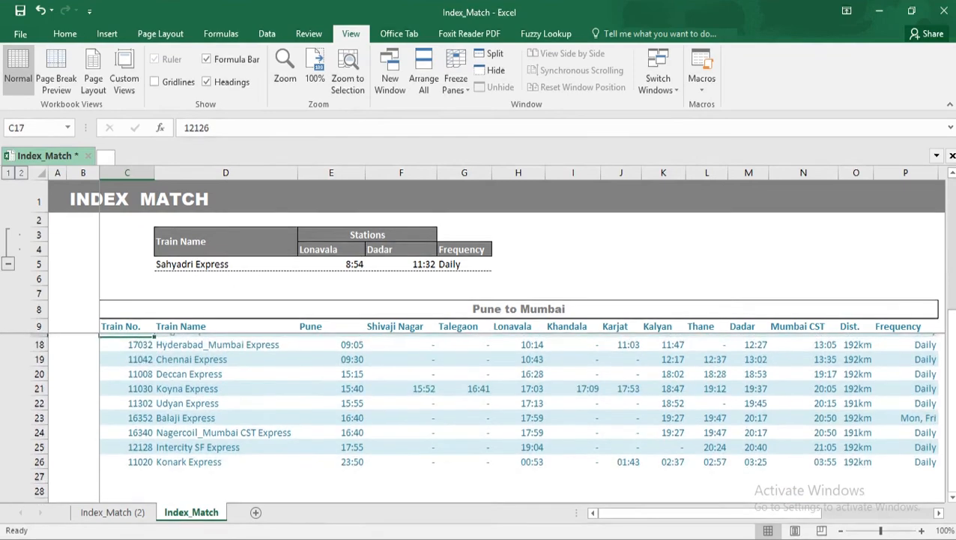
{"action": "key", "text": "Up"}
{"action": "key", "text": "Up"}
{"action": "key", "text": "Up"}
{"action": "key", "text": "Up"}
{"action": "key", "text": "Up"}
{"action": "key", "text": "Up"}
{"action": "key", "text": "Up"}
{"action": "key", "text": "Up"}
{"action": "key", "text": "Up"}
{"action": "key", "text": "Up"}
{"action": "key", "text": "Up"}
{"action": "key", "text": "Up"}
{"action": "key", "text": "Up"}
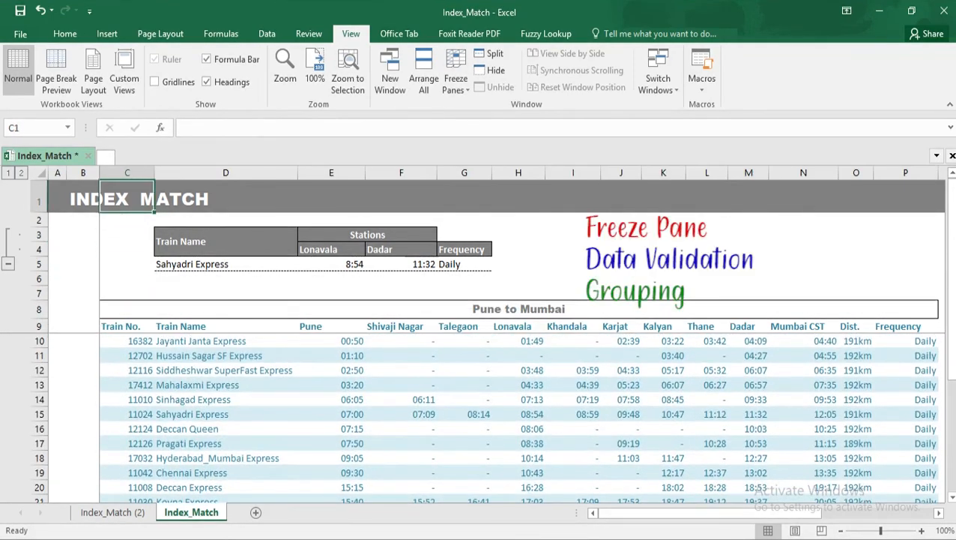
{"action": "key", "text": "Left"}
{"action": "key", "text": "Left"}
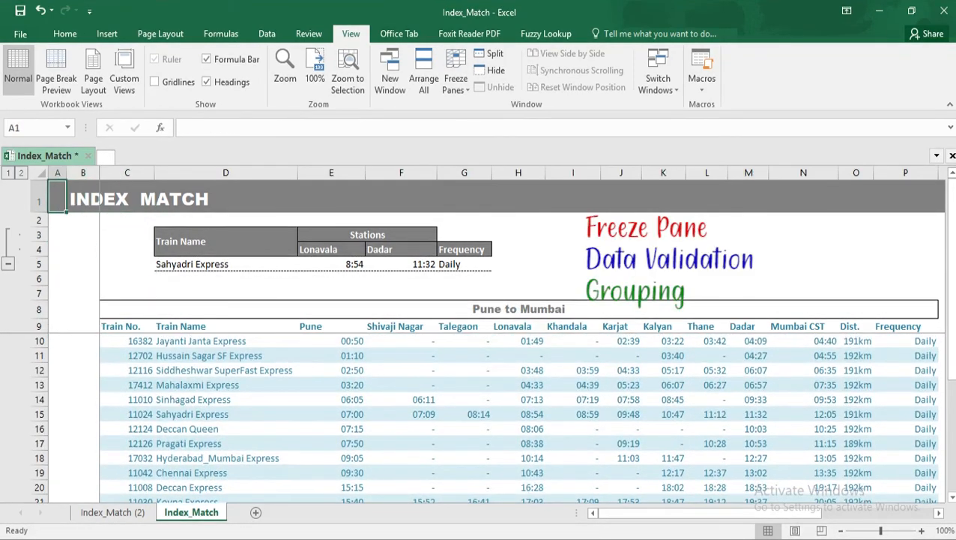